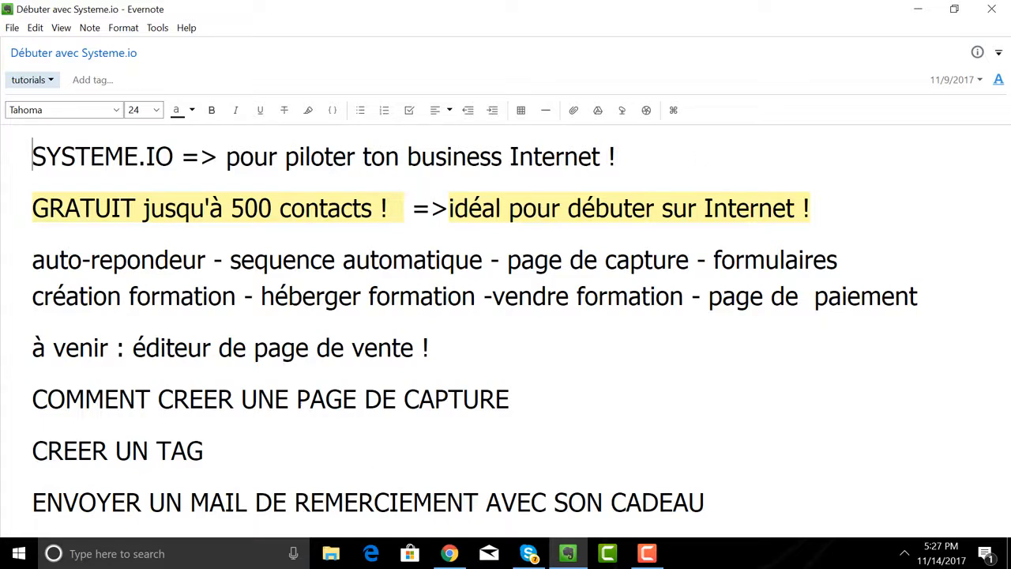
Switch to the Systeme.io dashboard in Chrome and open the list of capture pages under Pages et formulaires.
left_click(448, 554)
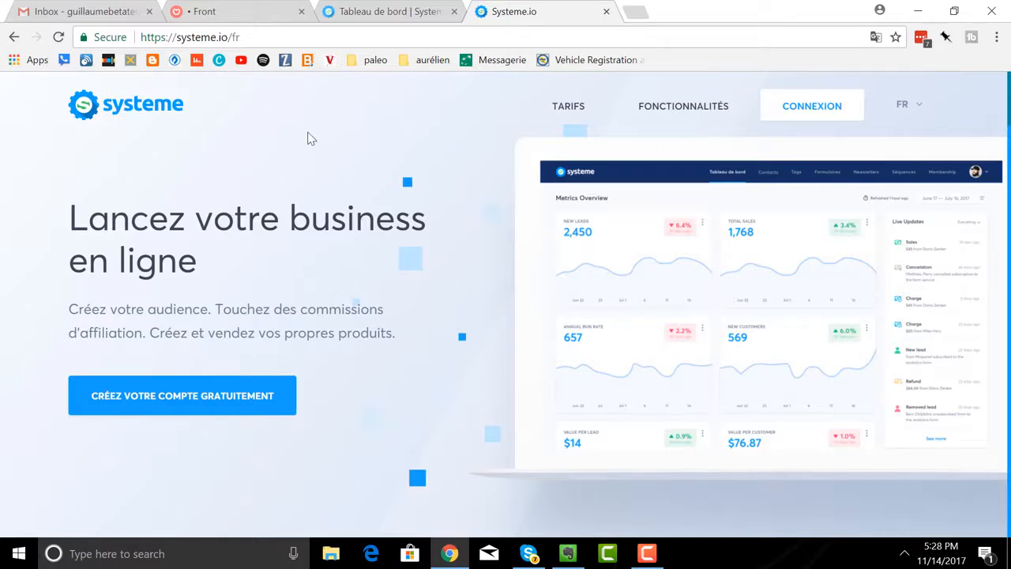
left_click(362, 17)
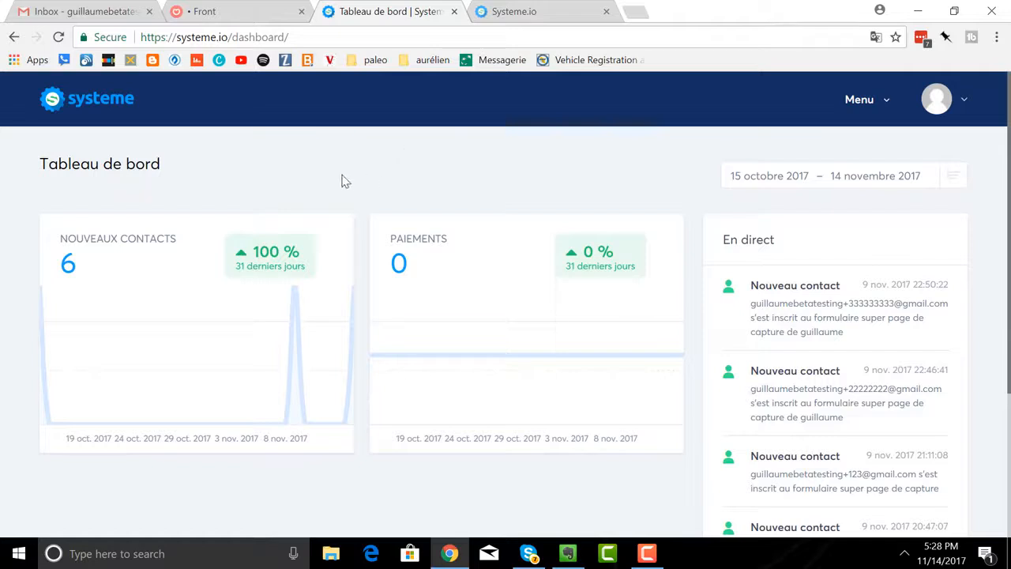
left_click(861, 109)
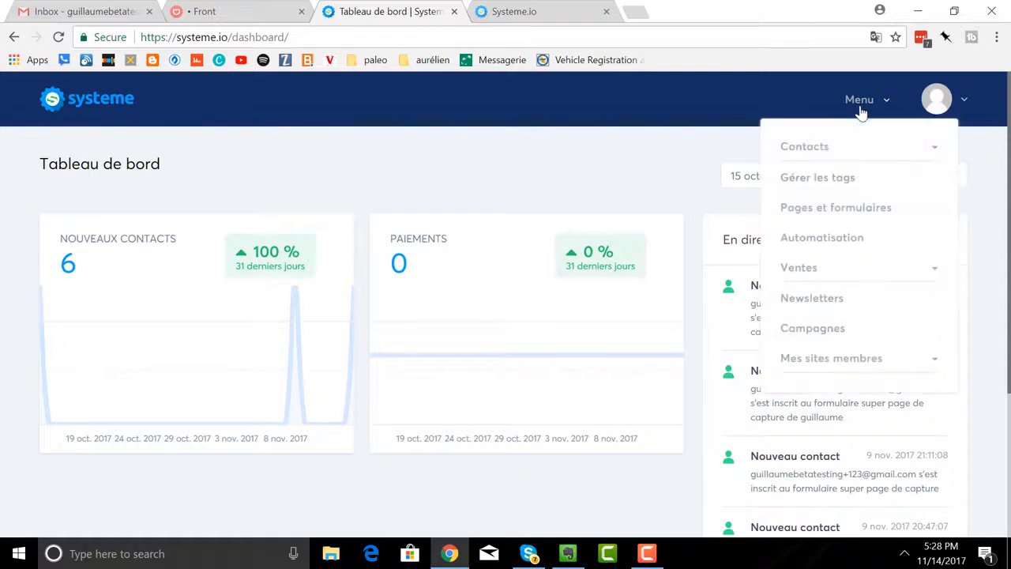
left_click(833, 210)
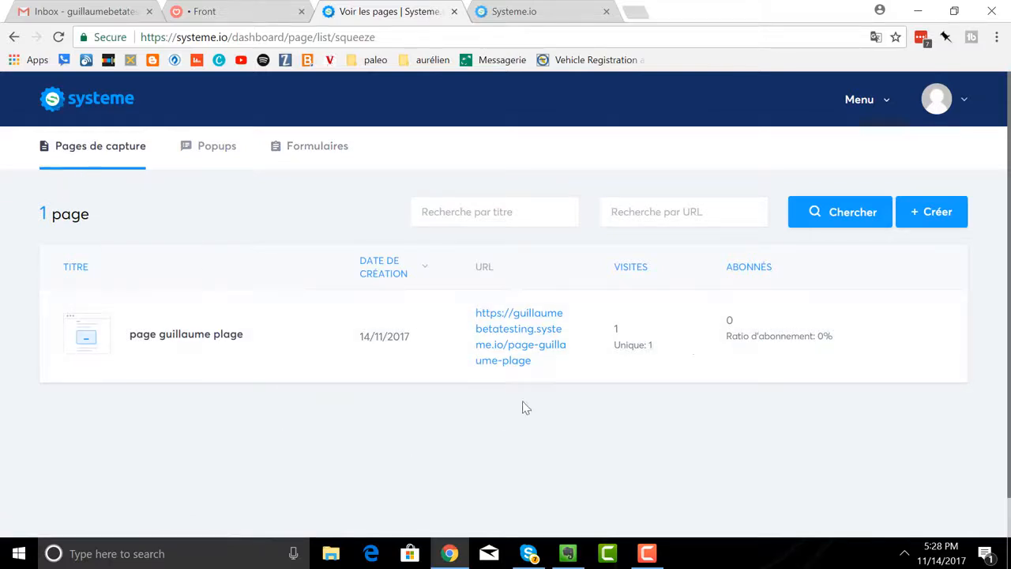
Start a new capture page and select the Beach template for it.
mouse_move(738, 334)
left_click(937, 213)
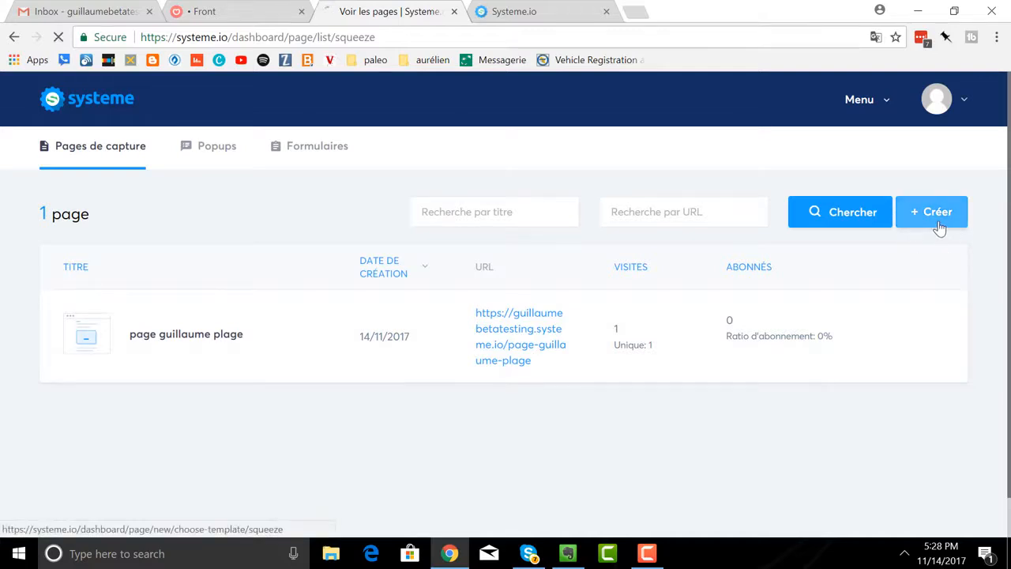
mouse_move(549, 388)
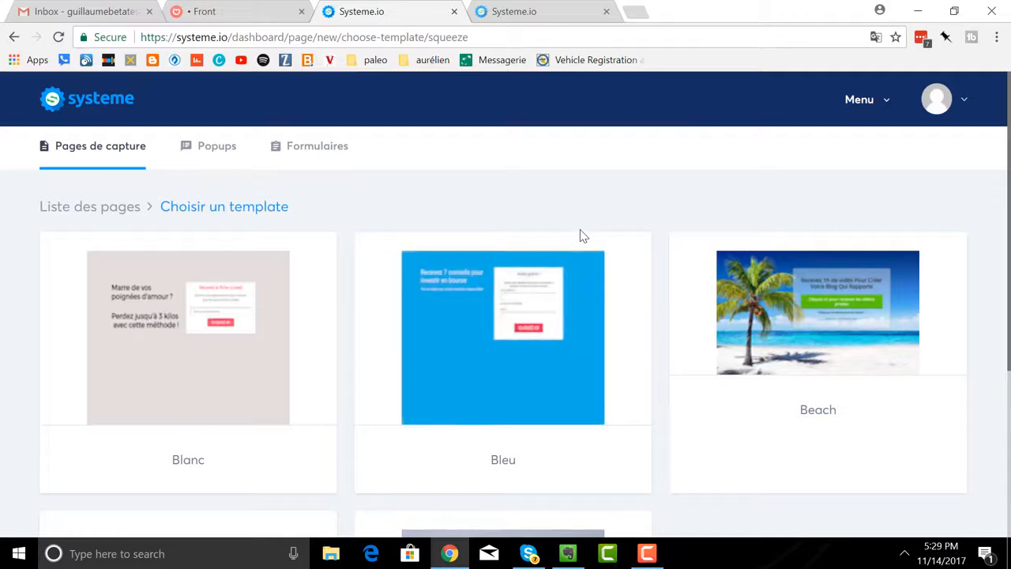
scroll(579, 236, "down", 3)
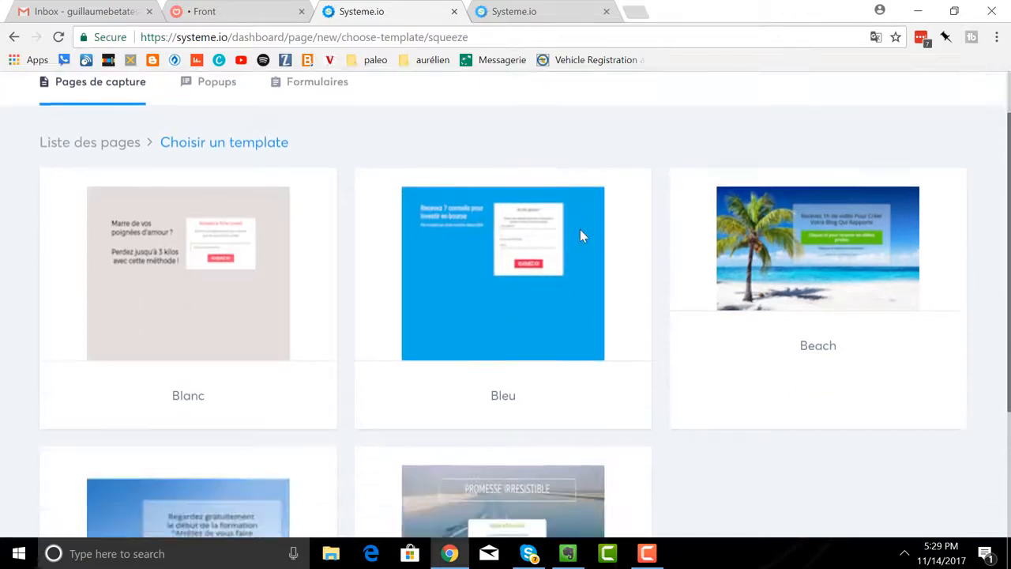
scroll(581, 236, "up", 3)
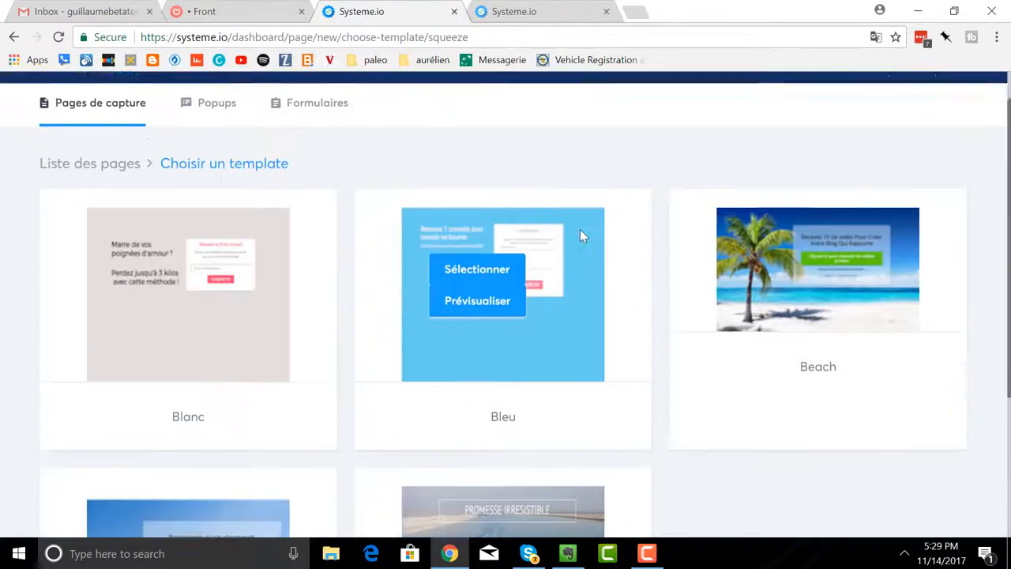
mouse_move(795, 410)
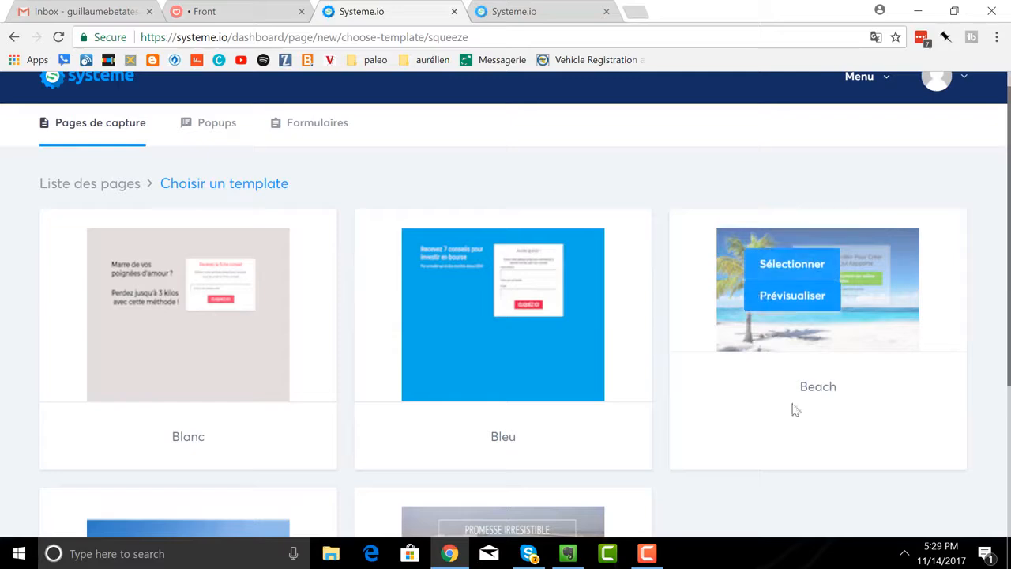
left_click(792, 265)
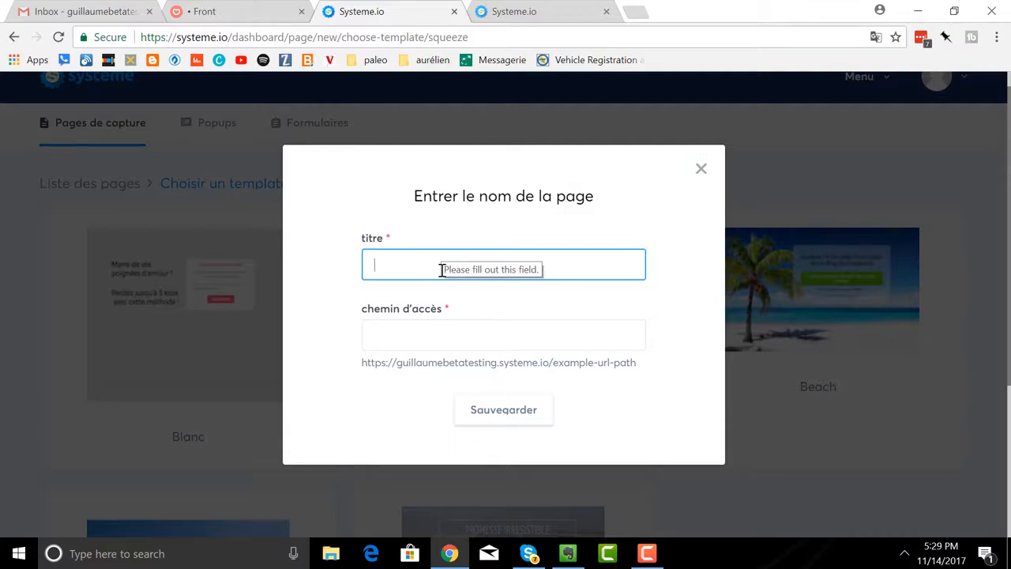
type("super")
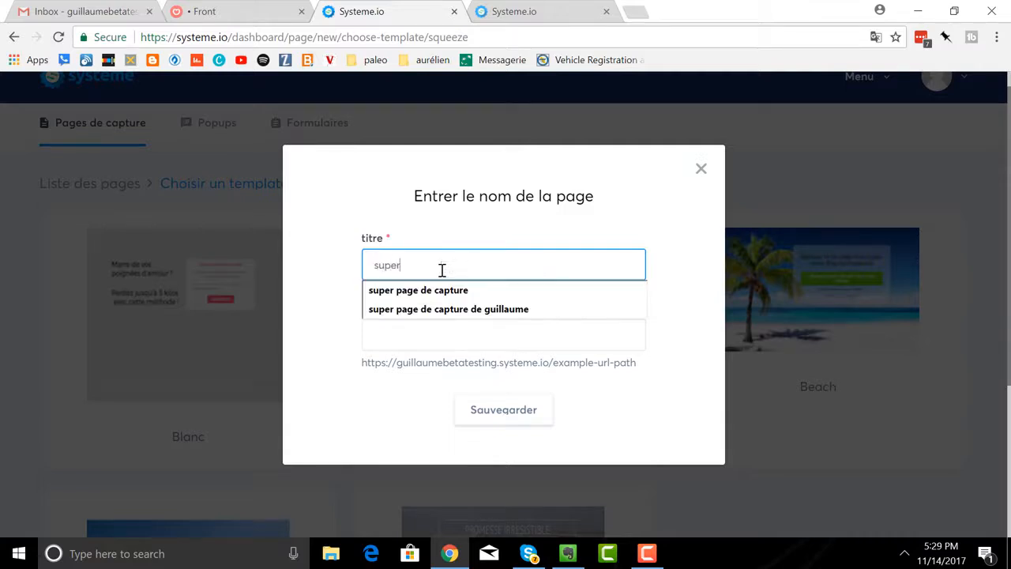
key("BackSpace")
key("BackSpace")
key("BackSpace")
key("BackSpace")
key("BackSpace")
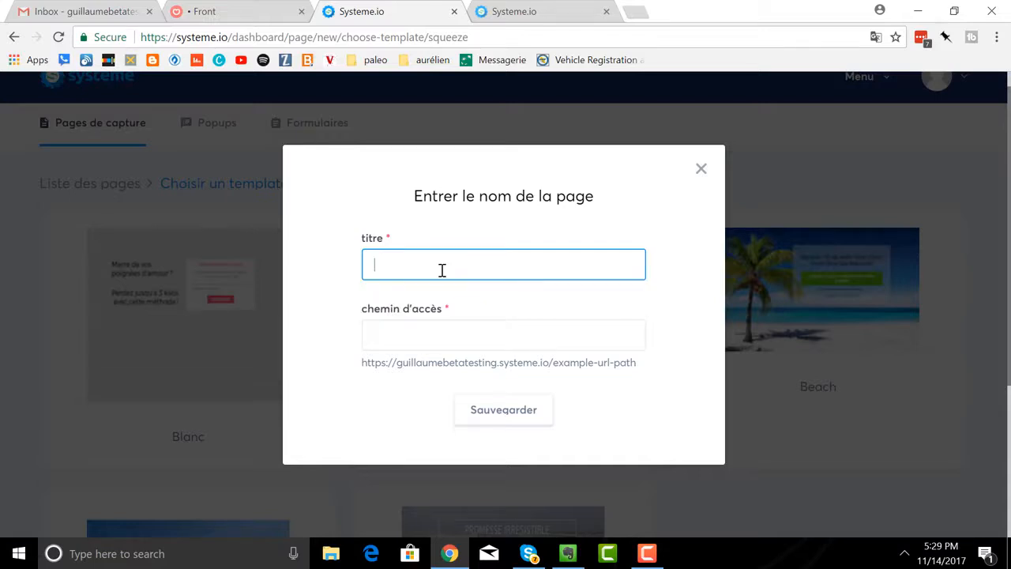
Title the page "la page de la plage", set its access path to "page-de-plage", and save it.
type("la page de la plage")
left_click(470, 340)
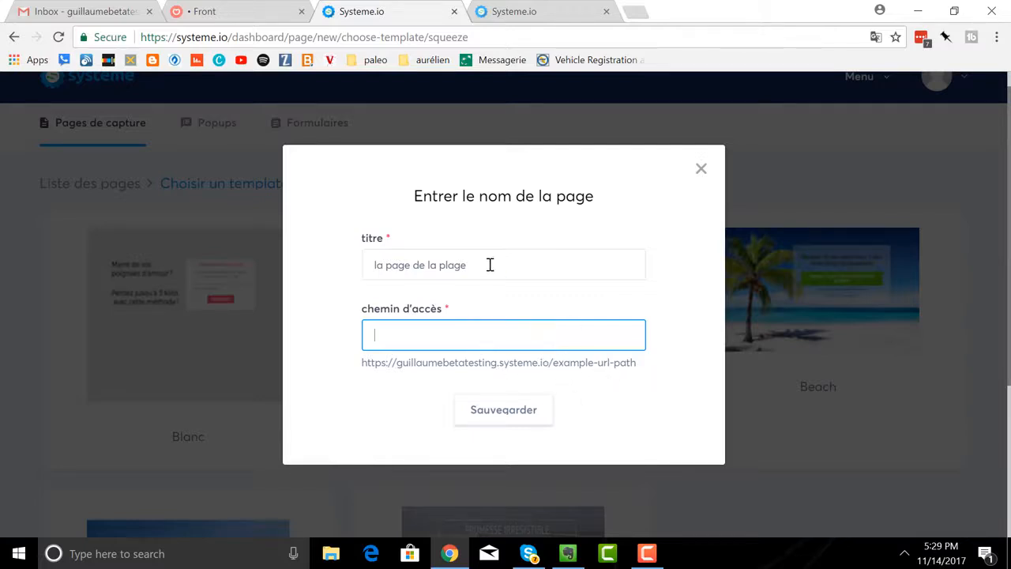
type("pa")
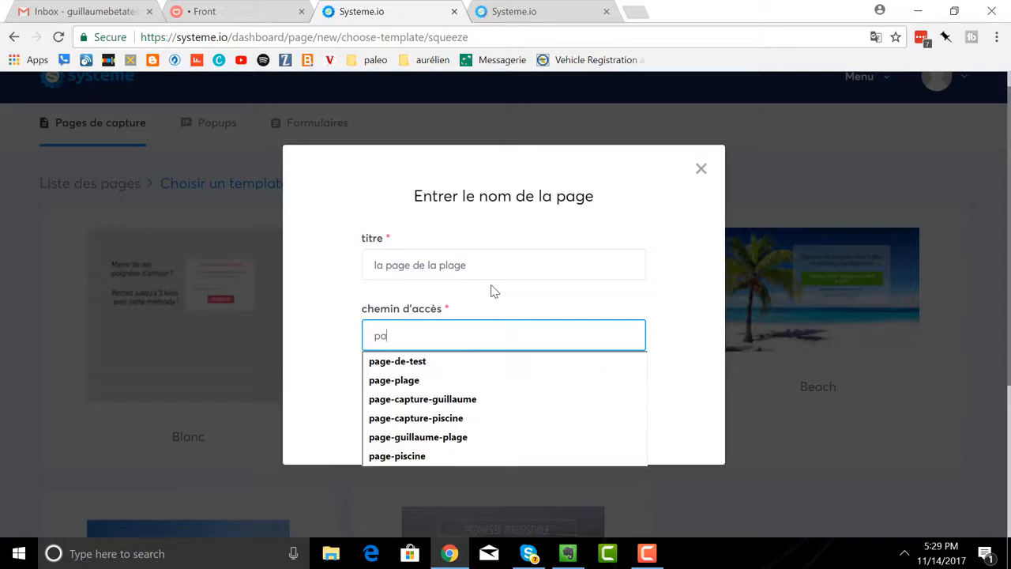
type("ge-de")
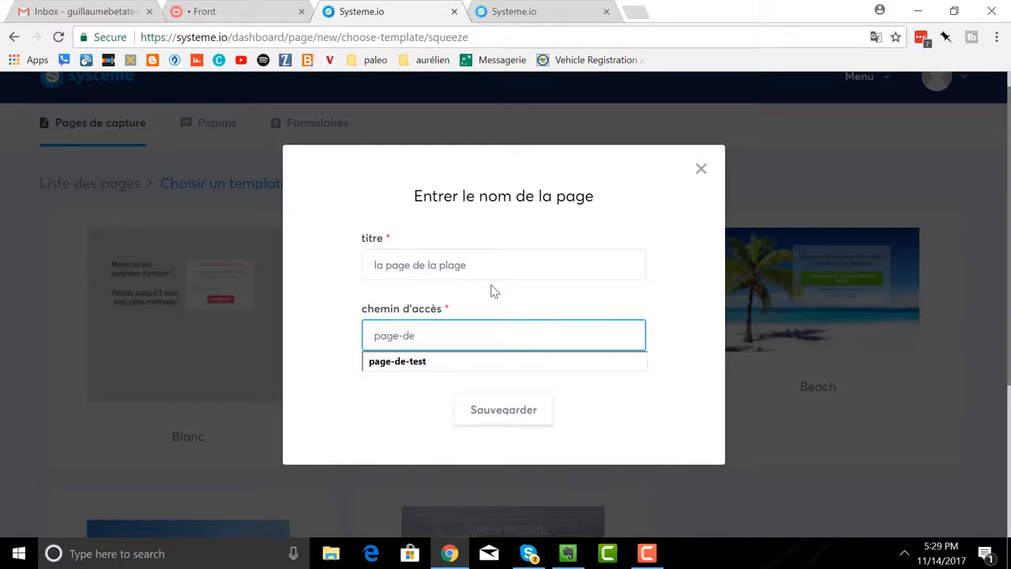
type("-plage")
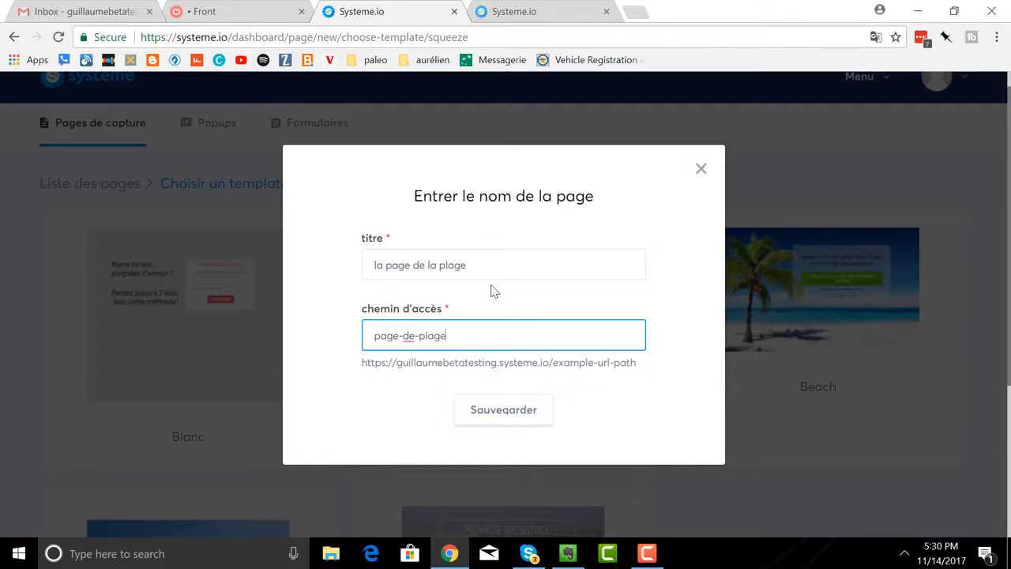
left_click(490, 412)
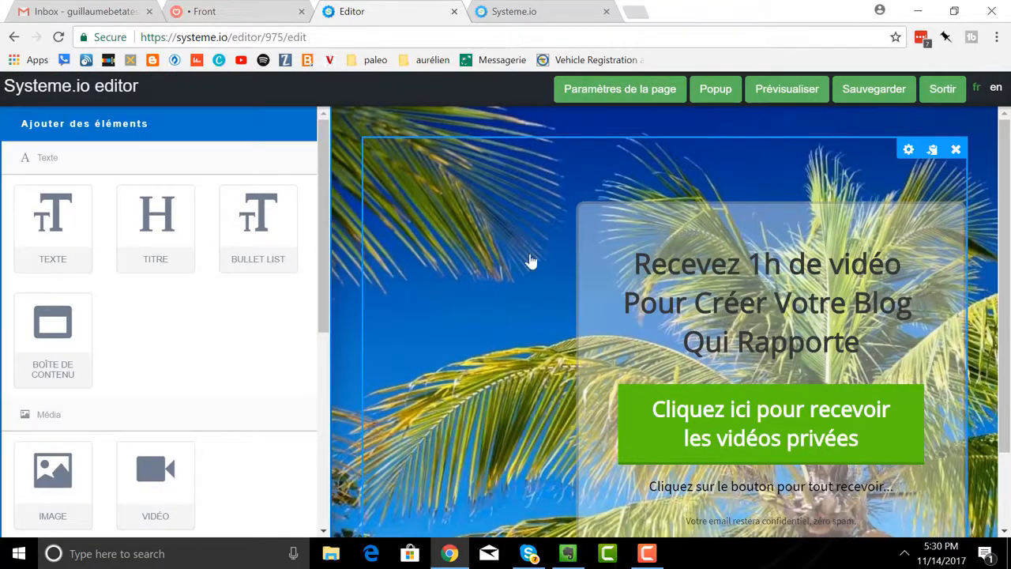
Preview the beach capture page and return to the editor.
left_click(787, 89)
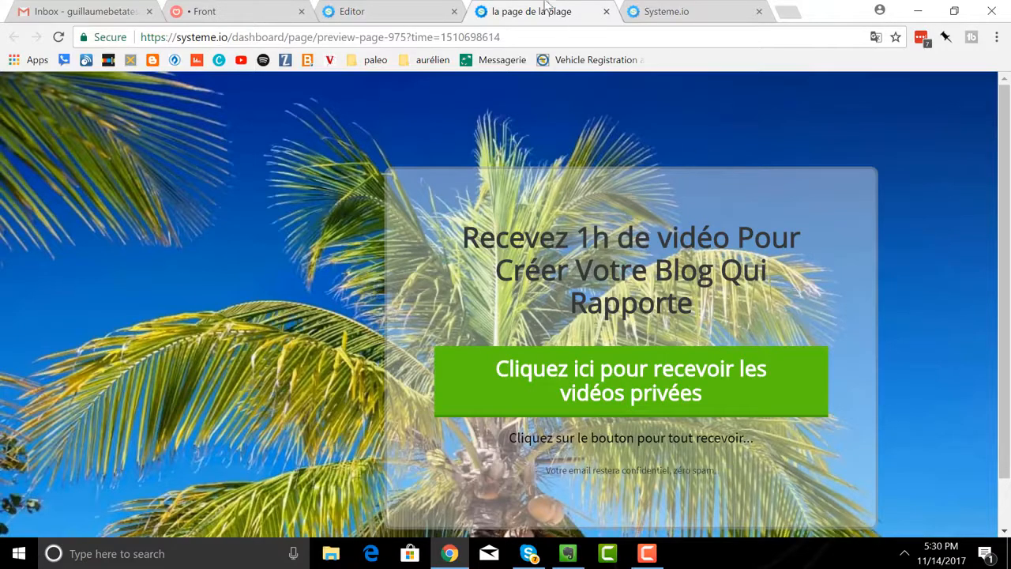
left_click(605, 12)
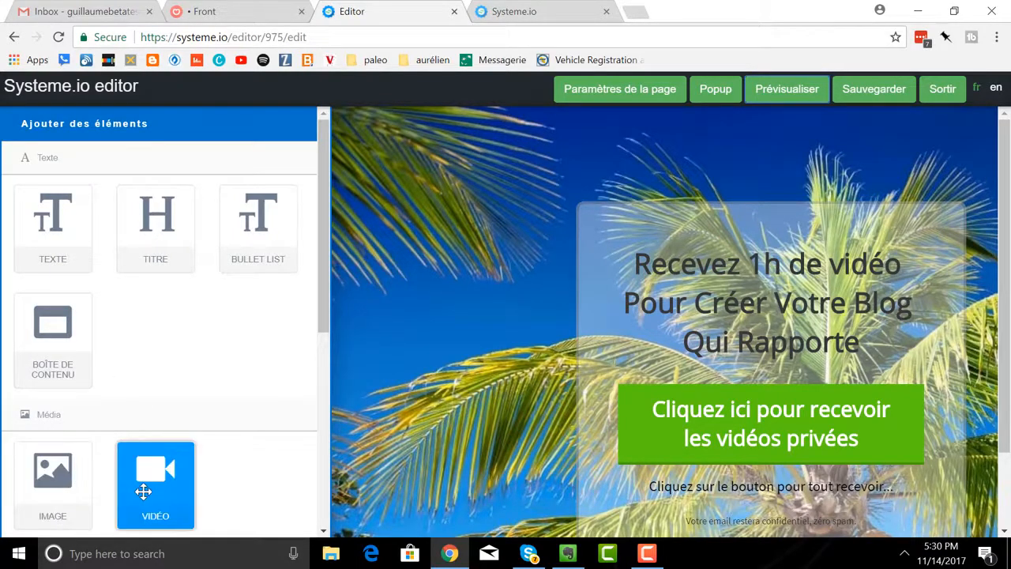
Add a button element to the empty column beside the page's translucent content box.
scroll(142, 424, "down", 3)
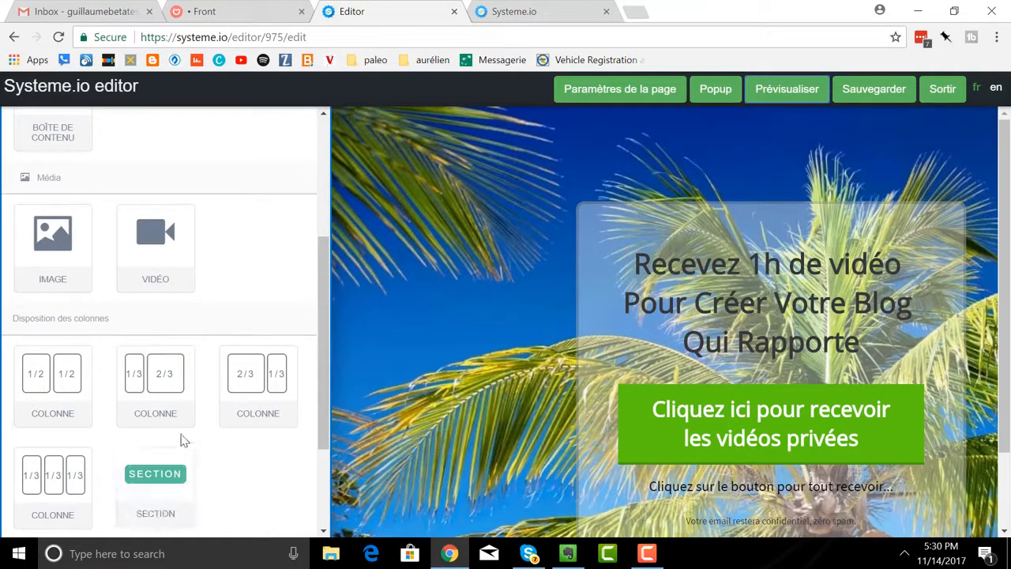
scroll(178, 426, "down", 1)
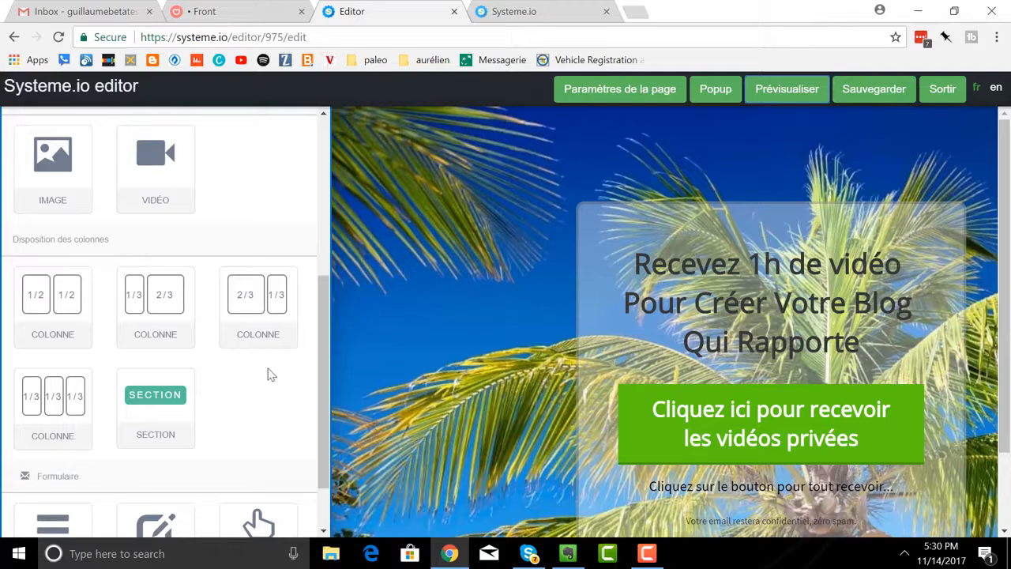
scroll(255, 388, "down", 1)
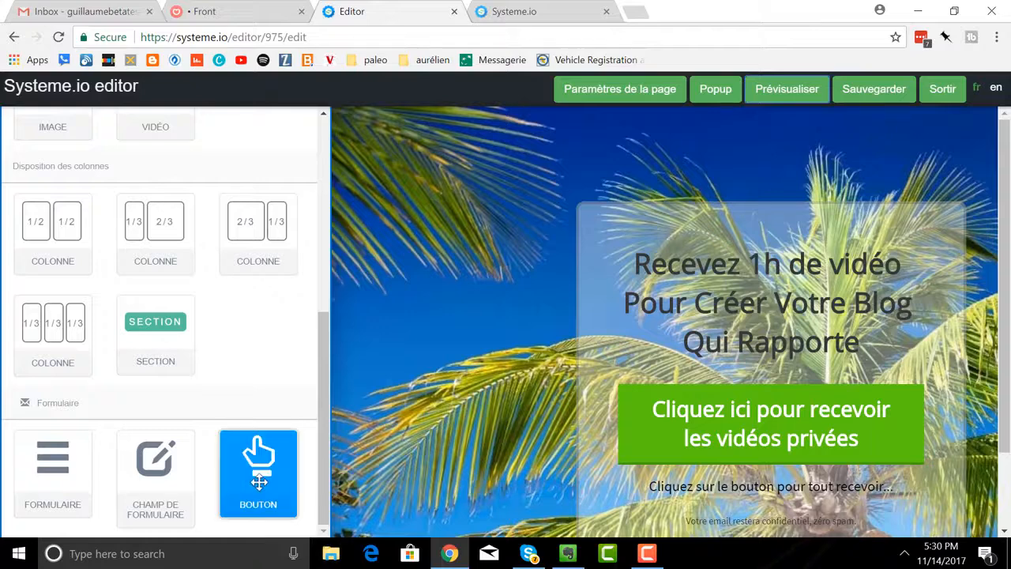
left_click_drag(259, 477, 432, 187)
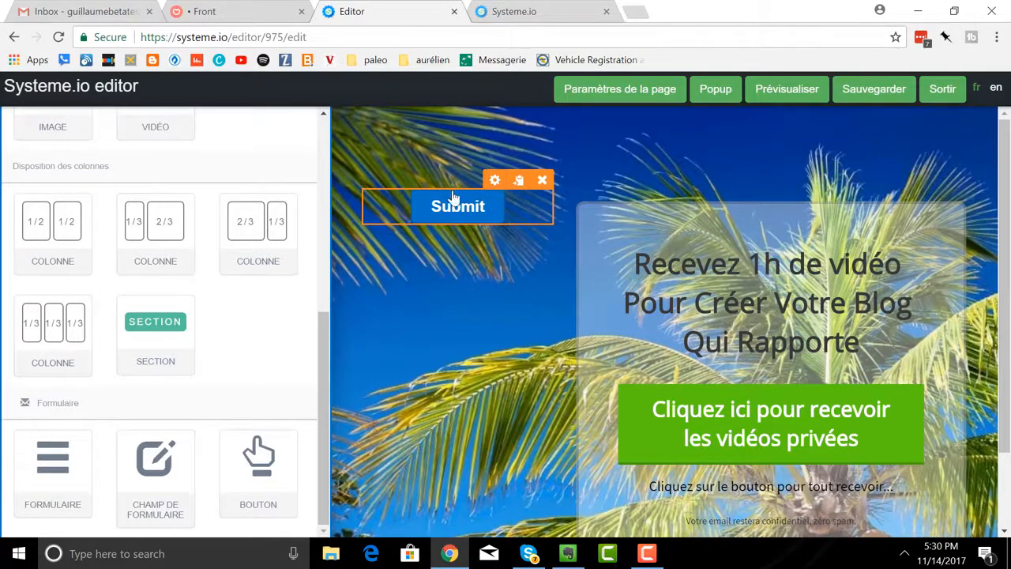
Duplicate the new Submit button three times.
left_click(519, 182)
left_click(519, 182)
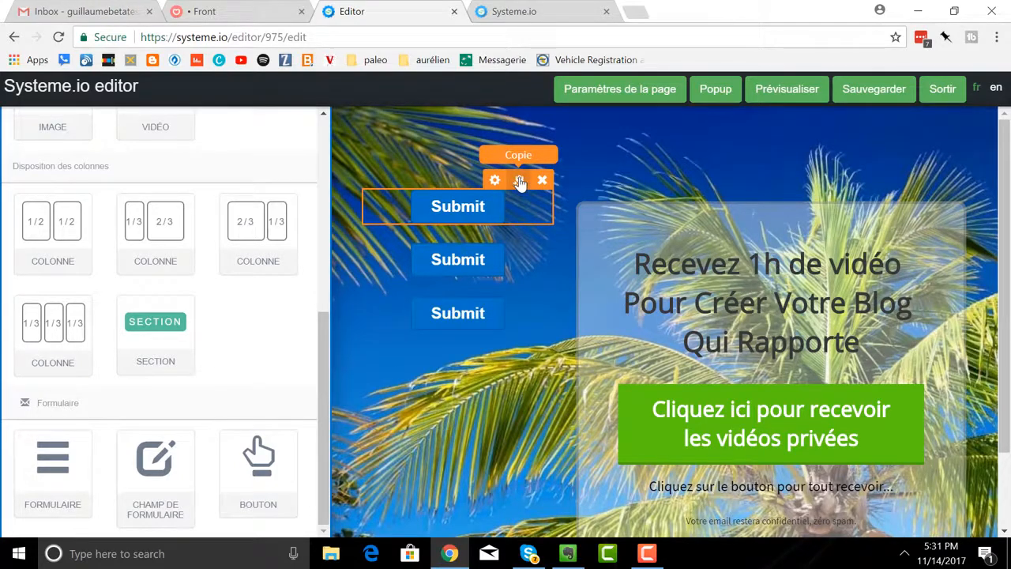
left_click(519, 181)
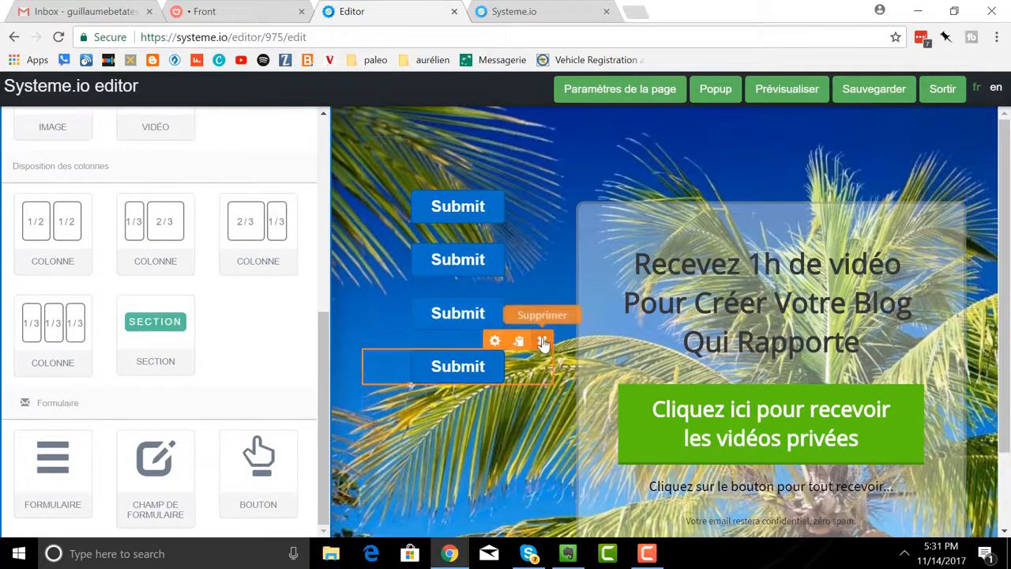
Delete the three duplicated Submit buttons, keeping only the original one.
left_click(542, 341)
left_click(573, 119)
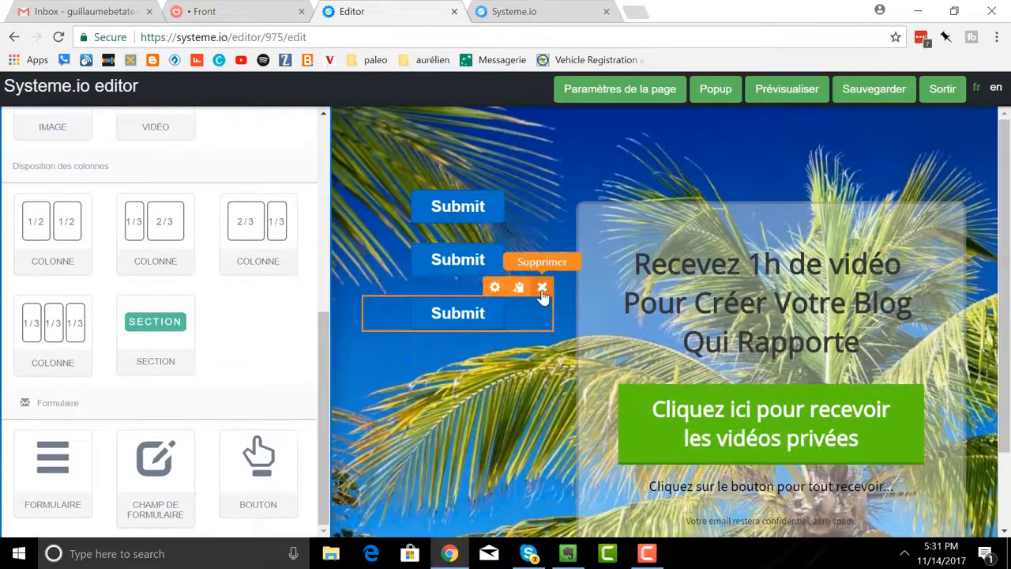
left_click(542, 289)
left_click(565, 123)
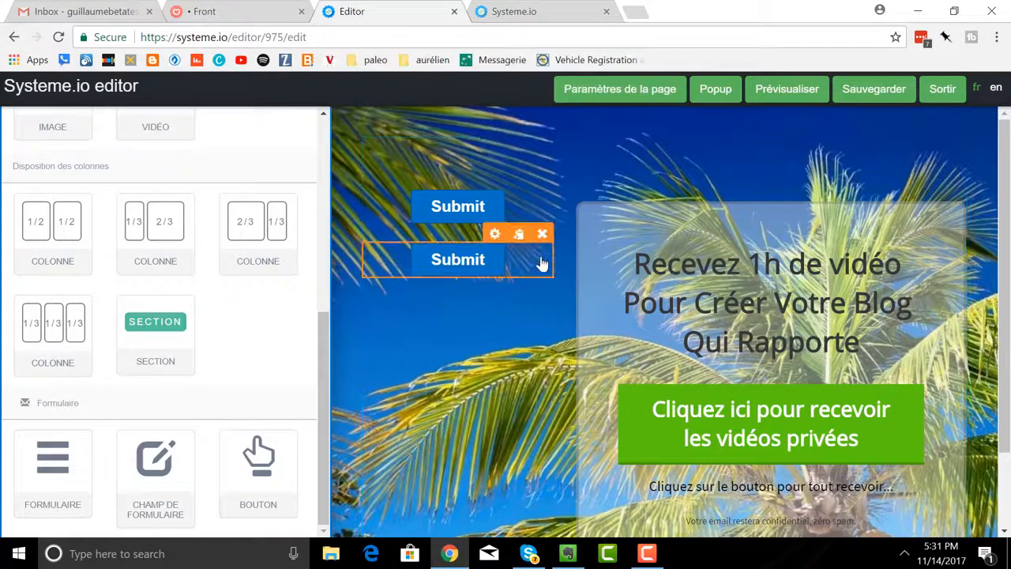
left_click(542, 234)
left_click(584, 124)
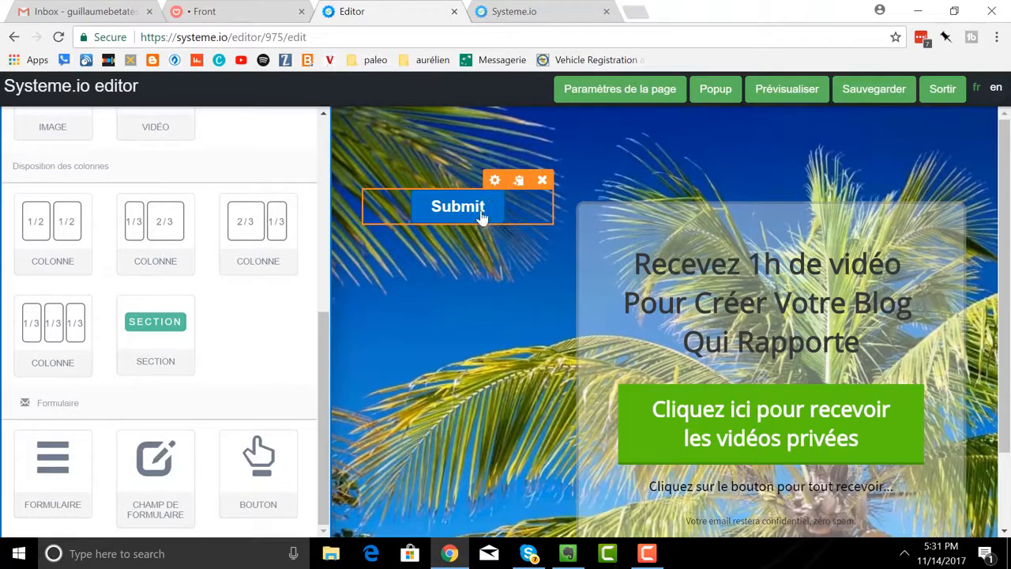
Change the Submit button's text to "Cliquez ici pour obtenir mon ebook gratuit".
left_click(494, 180)
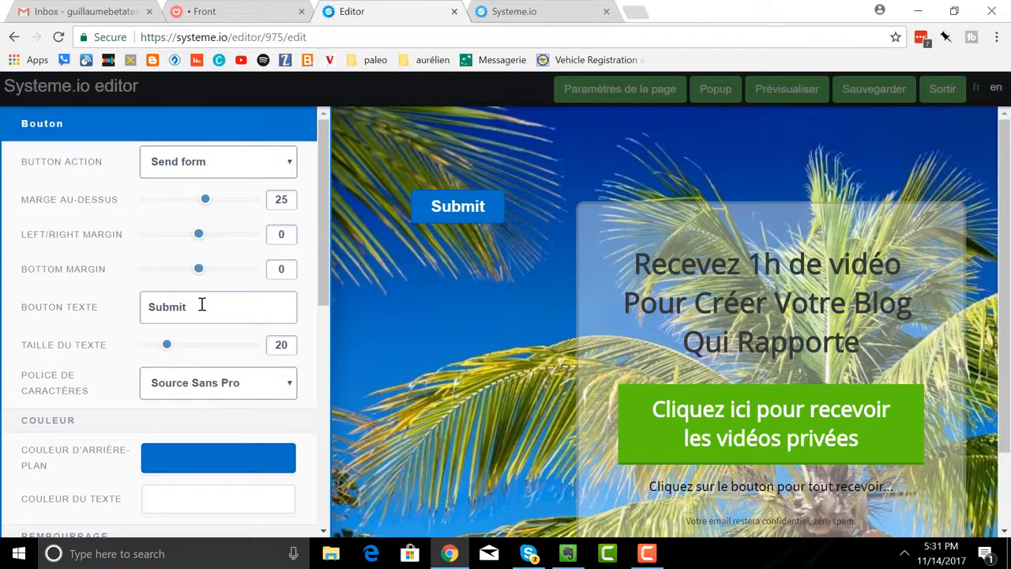
left_click_drag(201, 305, 119, 305)
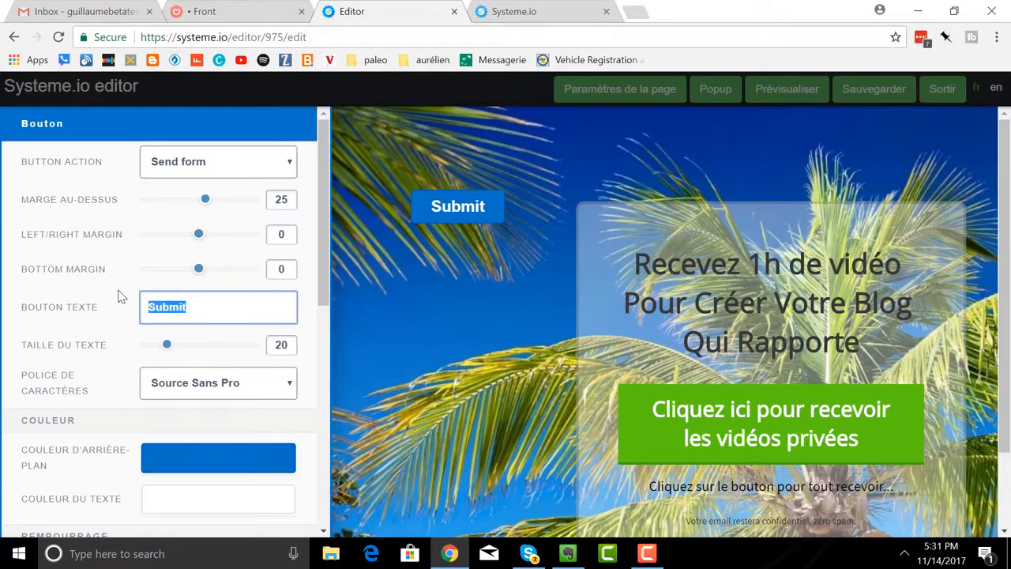
type("Cliquez ici p")
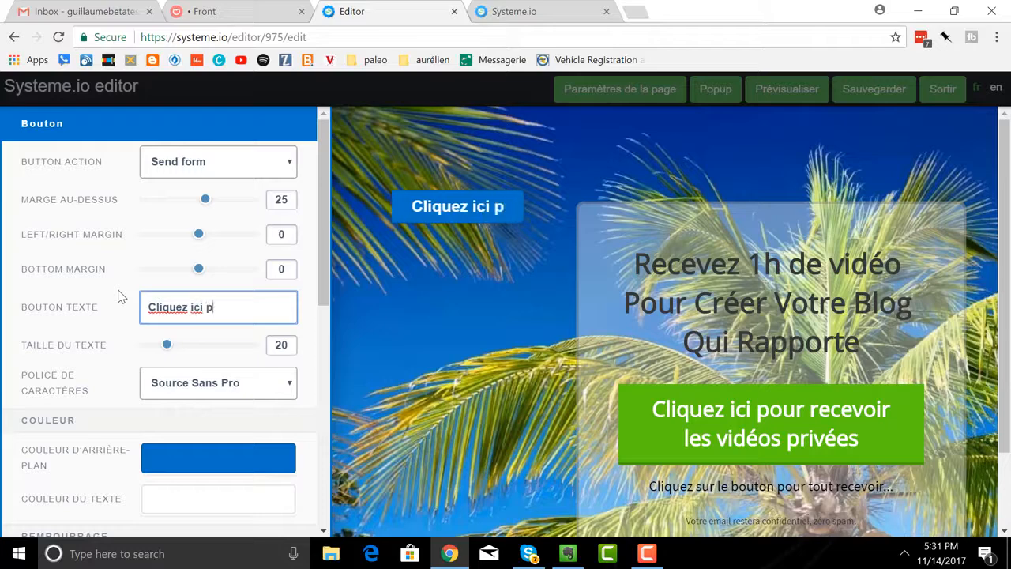
type("our ")
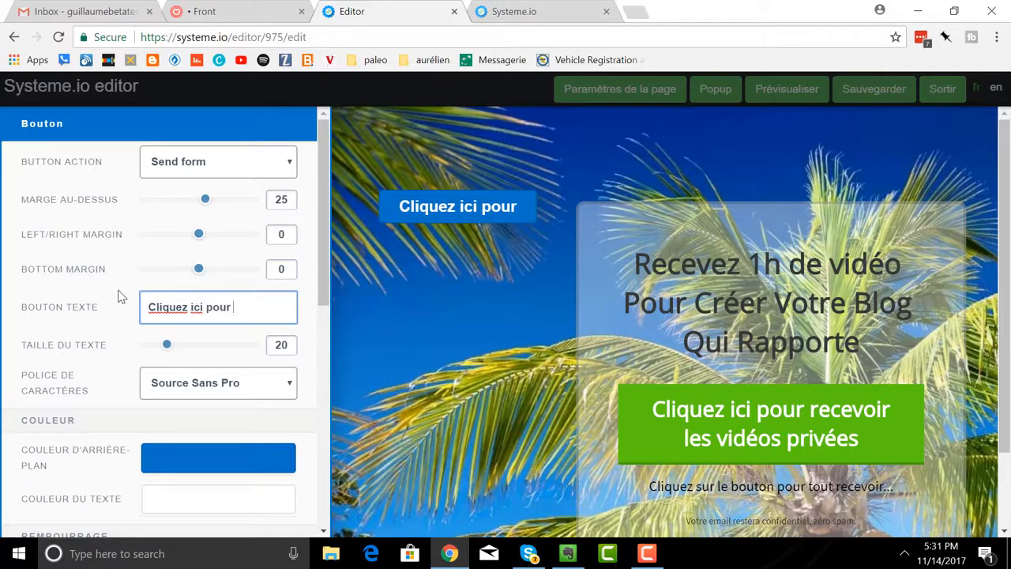
type("obtenir")
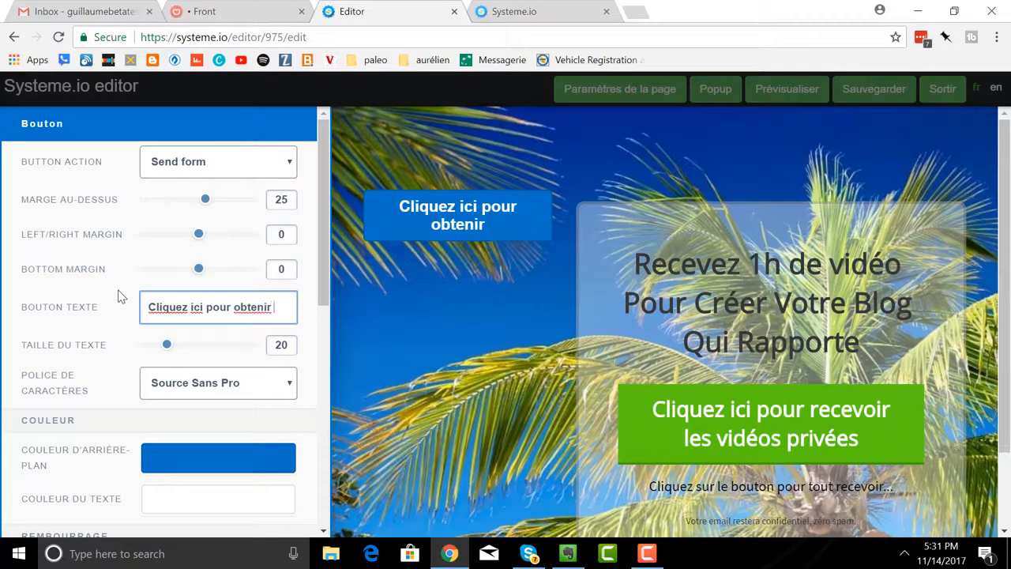
type(" mon ebook")
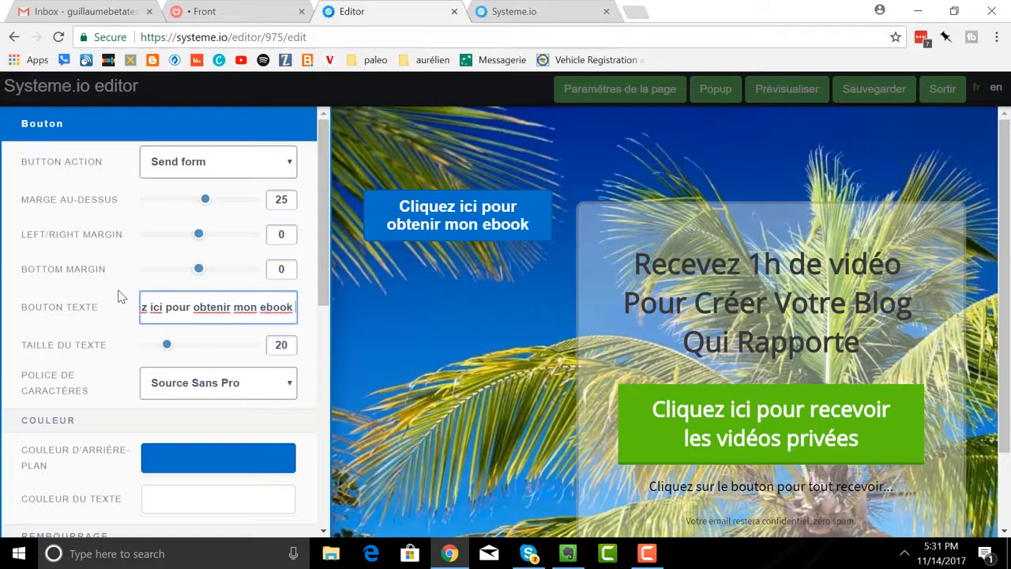
type(" gratuit !")
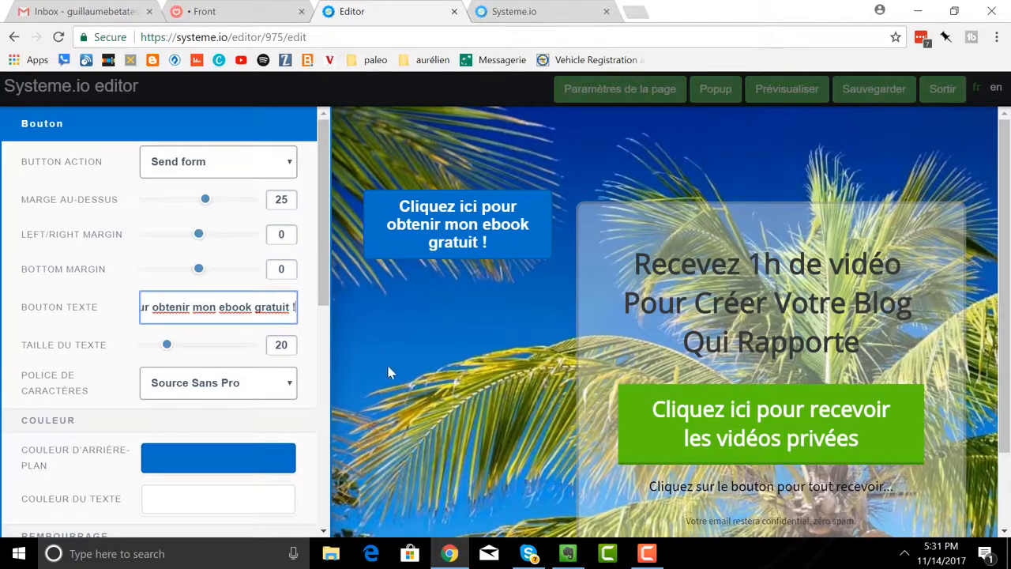
Change the background colour of the "Cliquez ici pour obtenir mon ebook gratuit !" button to red, hex C70101.
left_click(459, 390)
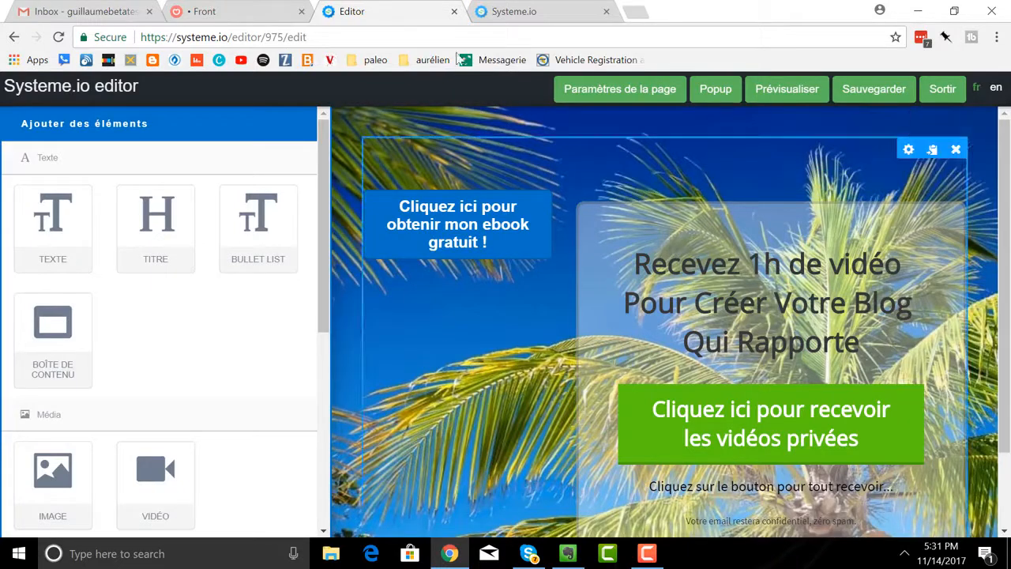
mouse_move(546, 175)
left_click(494, 183)
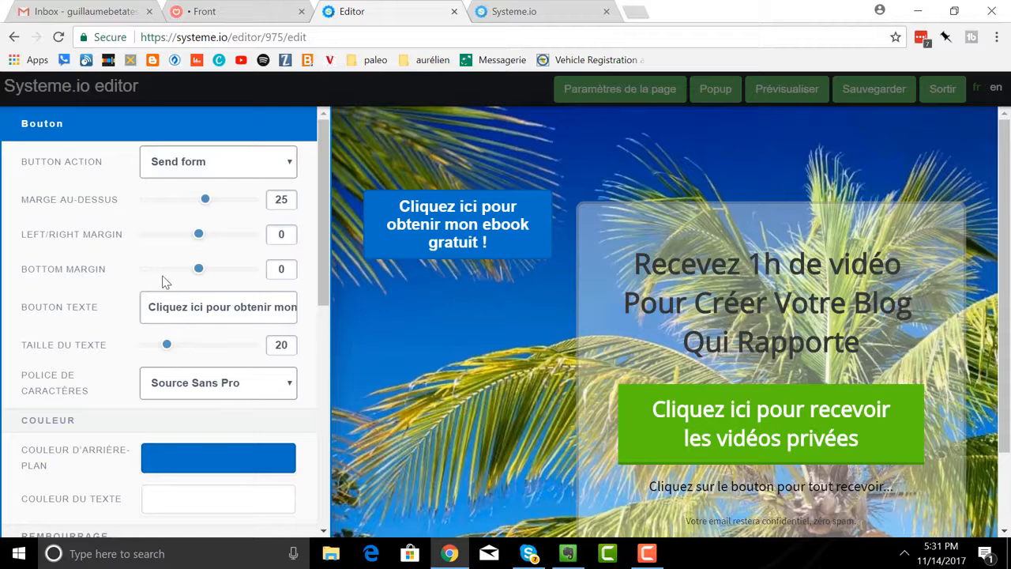
scroll(162, 282, "down", 4)
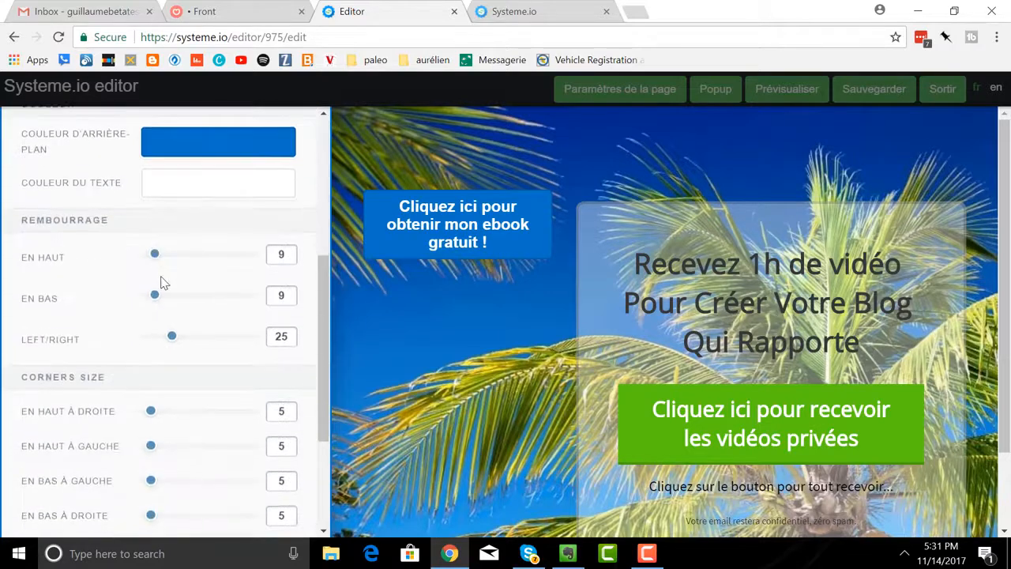
scroll(162, 282, "up", 2)
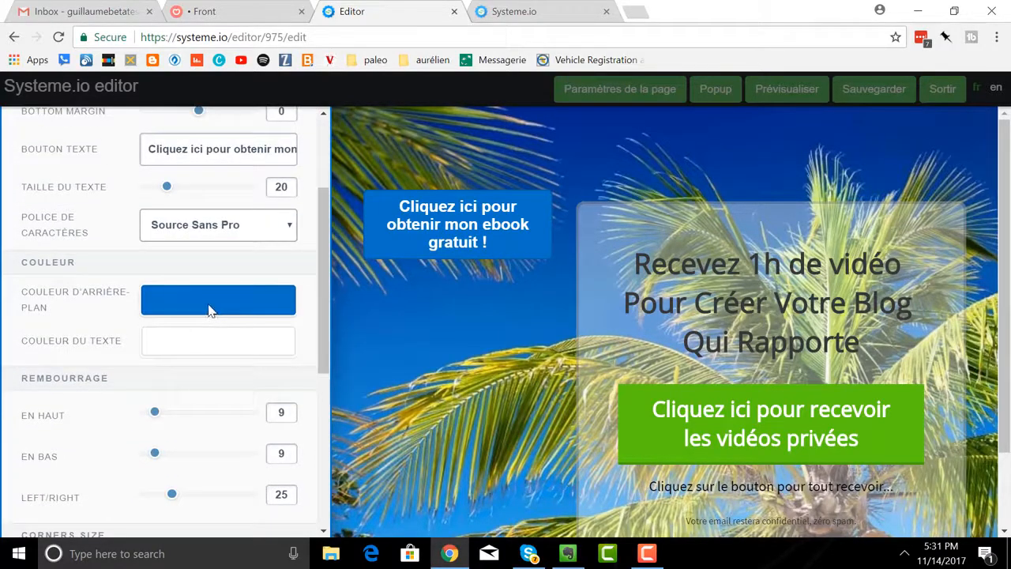
left_click(210, 309)
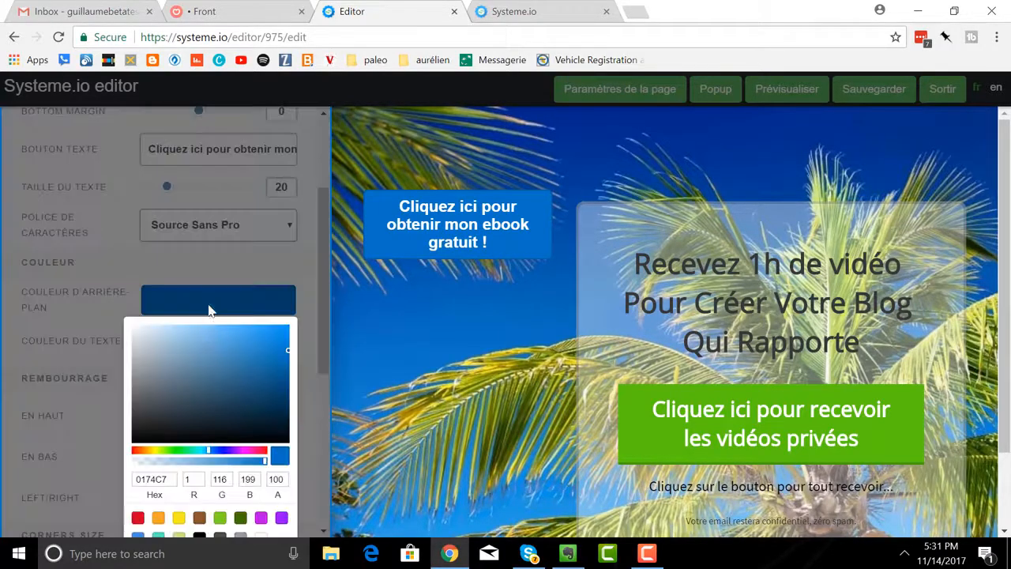
left_click(134, 451)
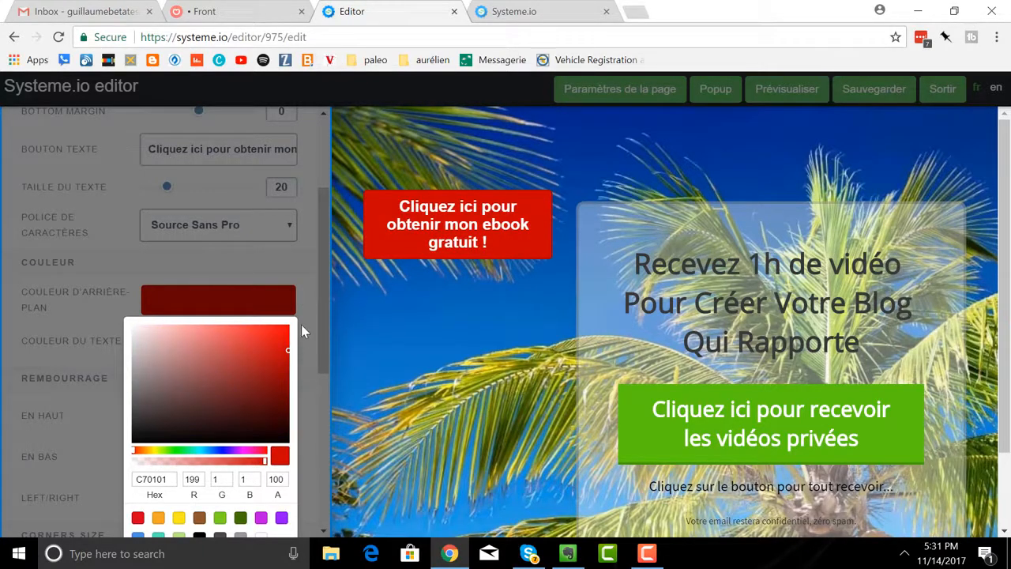
left_click(306, 342)
Set the red button's padding to 60 at the top, 63 at the bottom and 48 left/right.
scroll(198, 402, "down", 1)
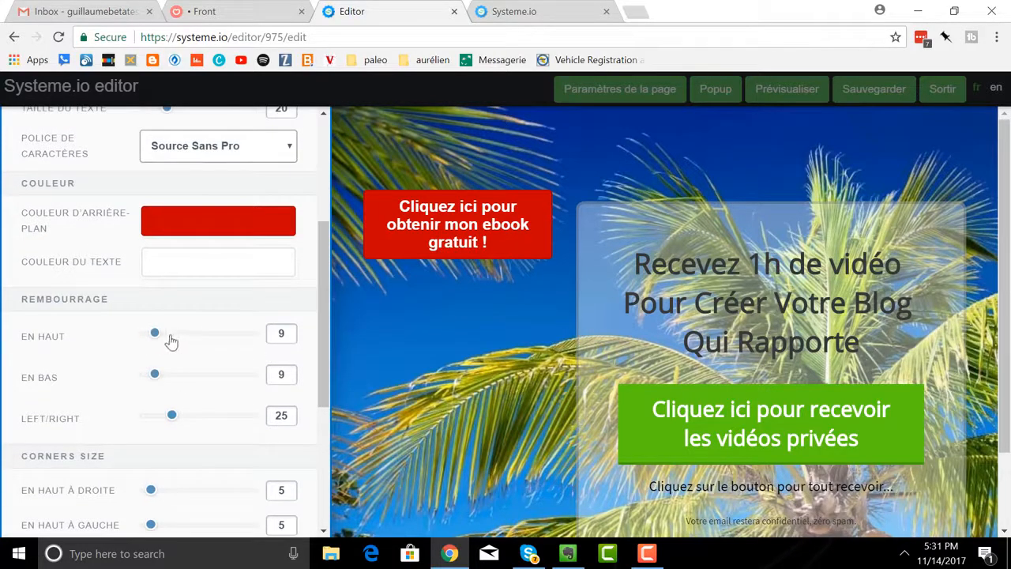
left_click_drag(156, 334, 208, 344)
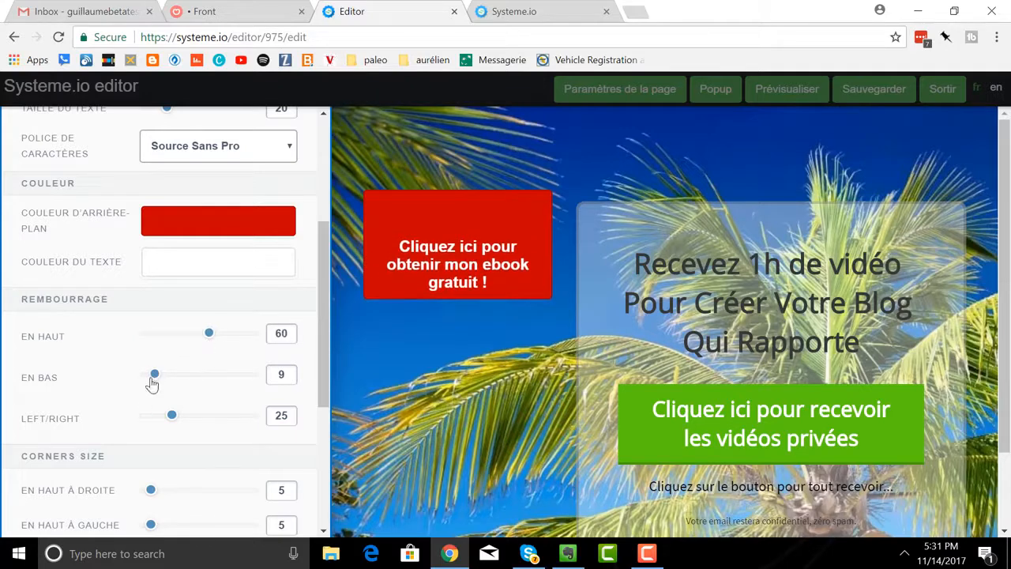
left_click_drag(156, 381, 211, 377)
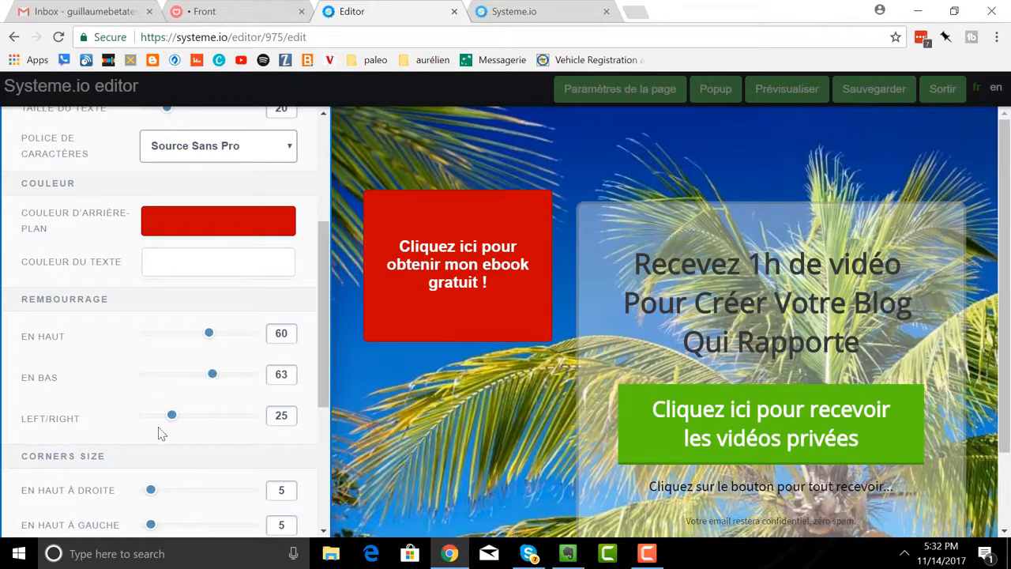
left_click_drag(172, 417, 196, 418)
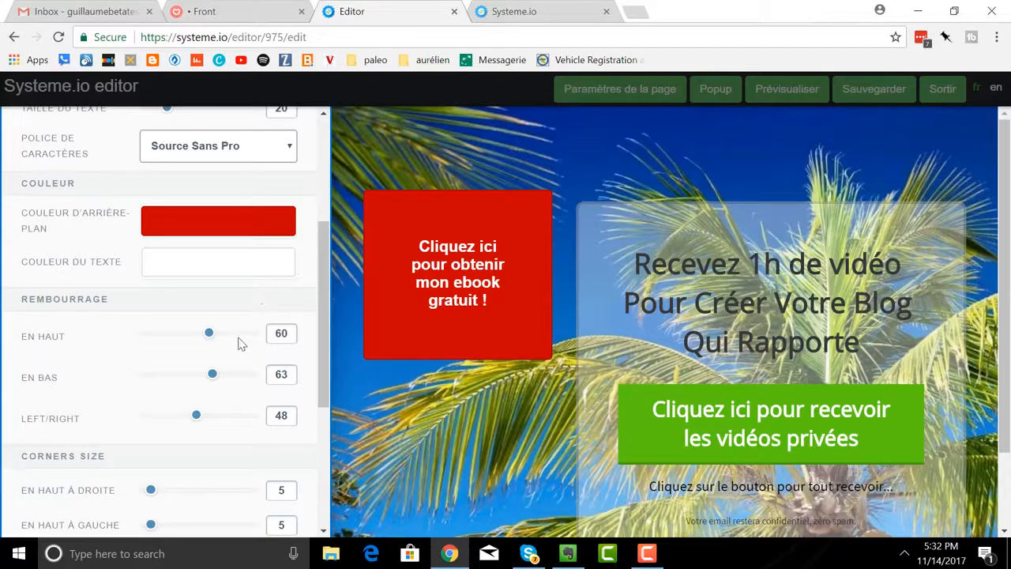
Round the red button's corners: En haut à droite 49, En haut à gauche 68, En bas à gauche 75, En bas à droite 72.
scroll(204, 331, "down", 3)
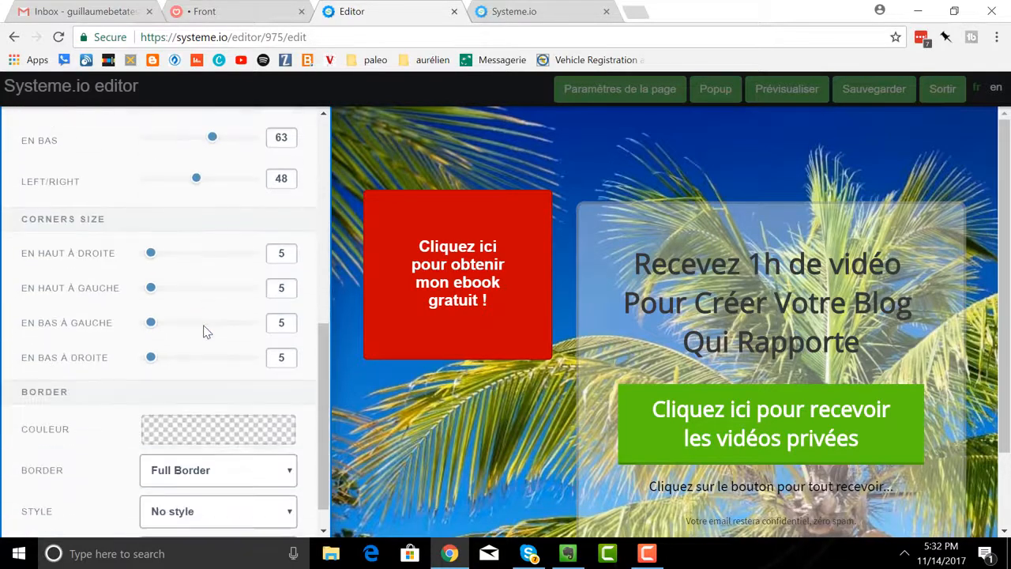
scroll(205, 331, "down", 1)
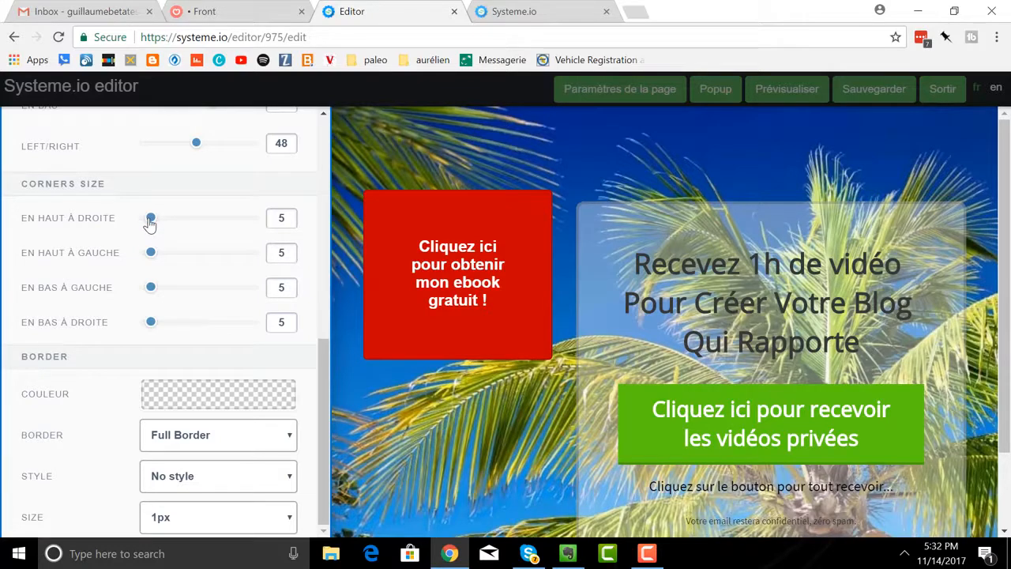
left_click_drag(148, 219, 198, 219)
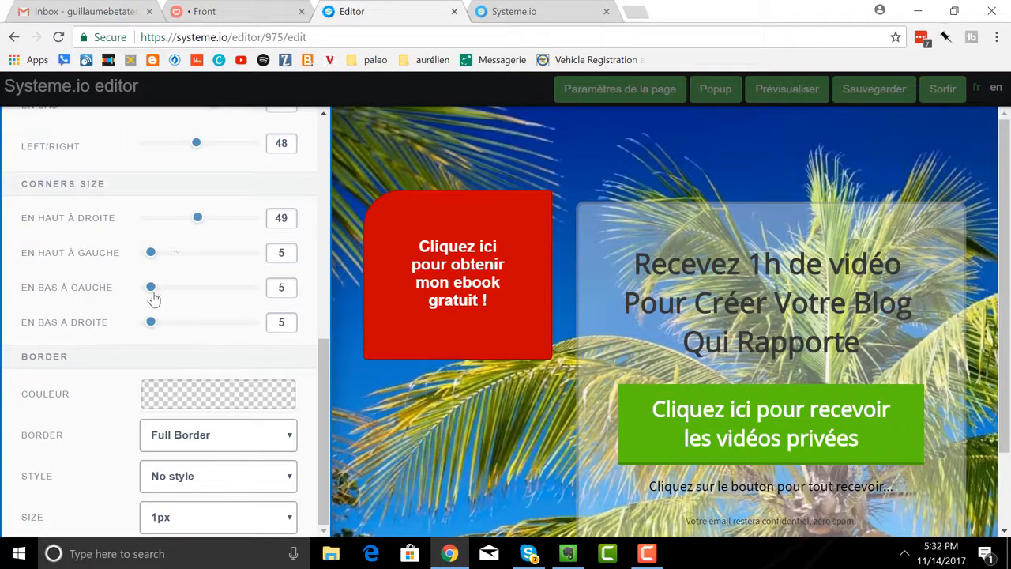
left_click_drag(154, 294, 234, 292)
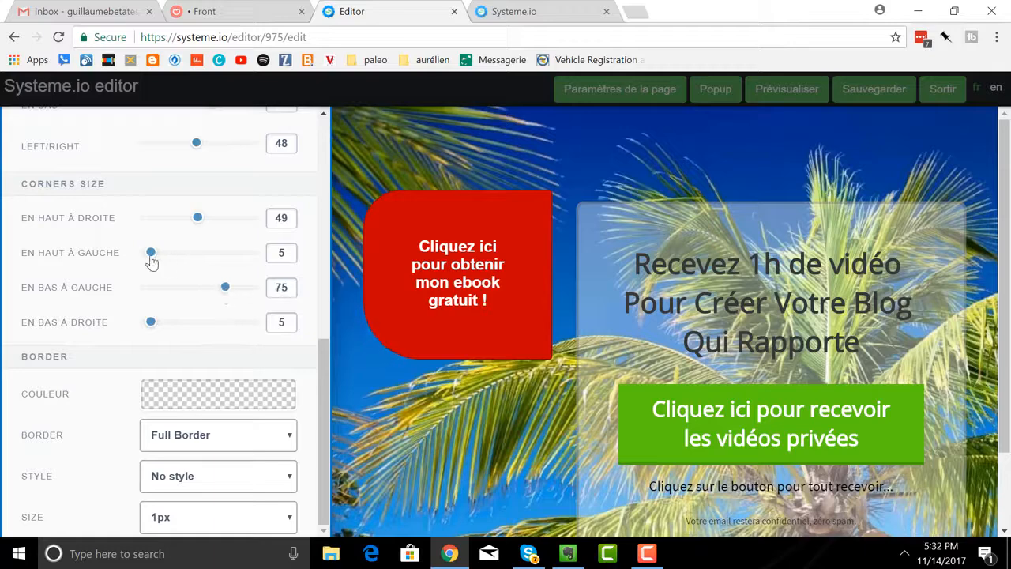
left_click_drag(151, 261, 218, 257)
left_click_drag(151, 323, 223, 323)
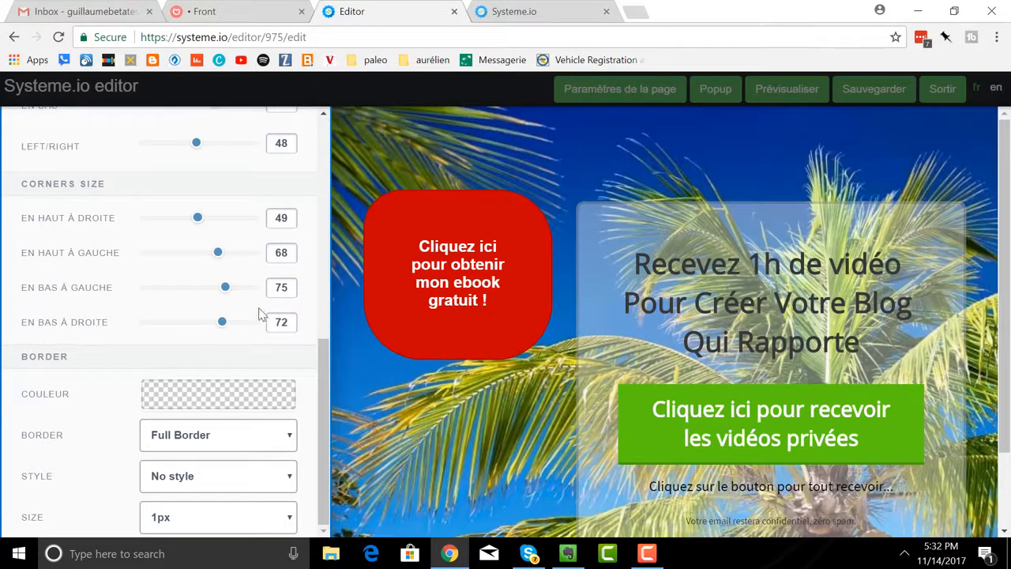
Delete the red button beside the content box and confirm the deletion.
left_click(512, 196)
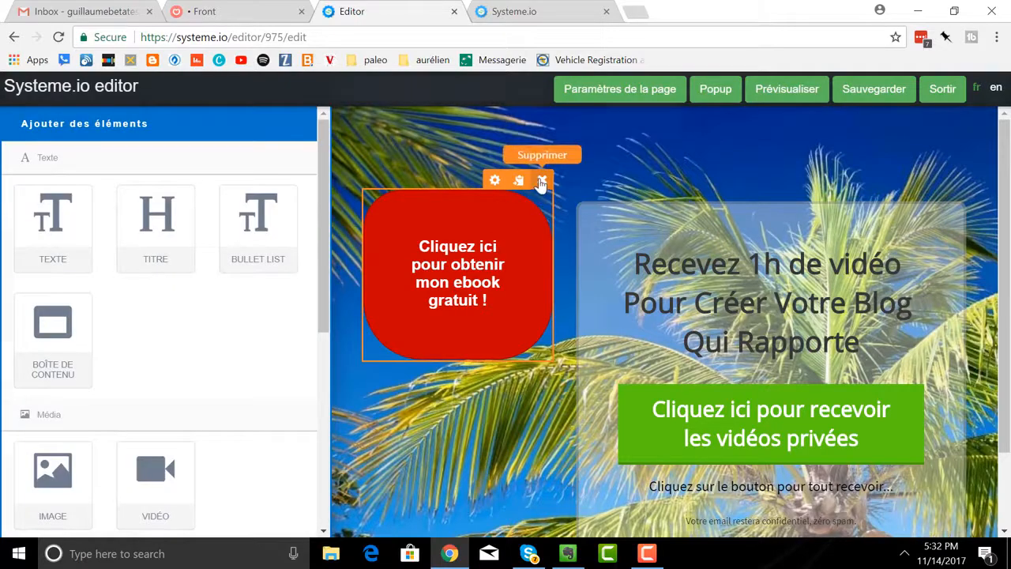
left_click(541, 182)
left_click(575, 124)
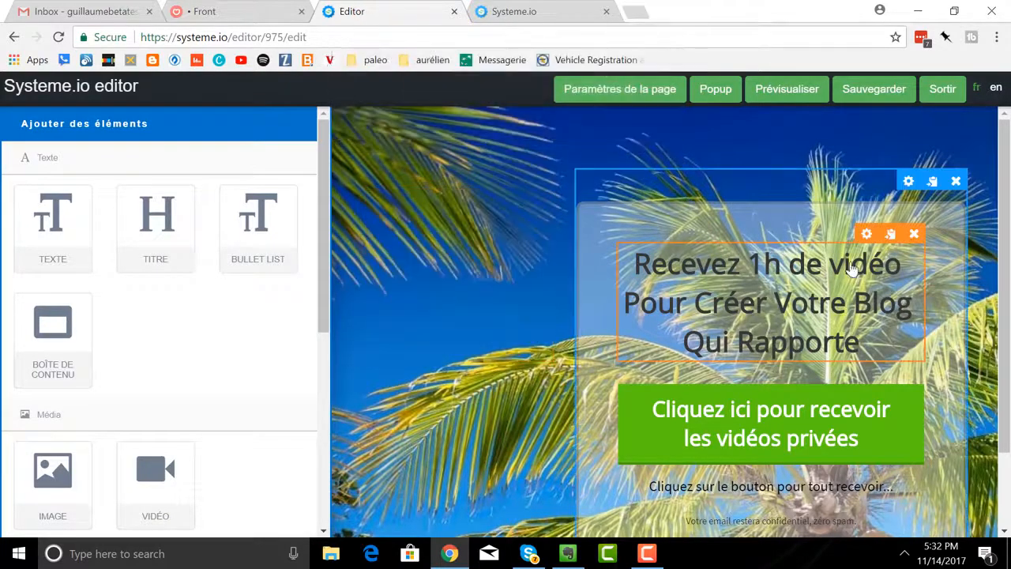
Clear the existing "Recevez 1h de vidéo" headline text in the translucent content box.
left_click(778, 306)
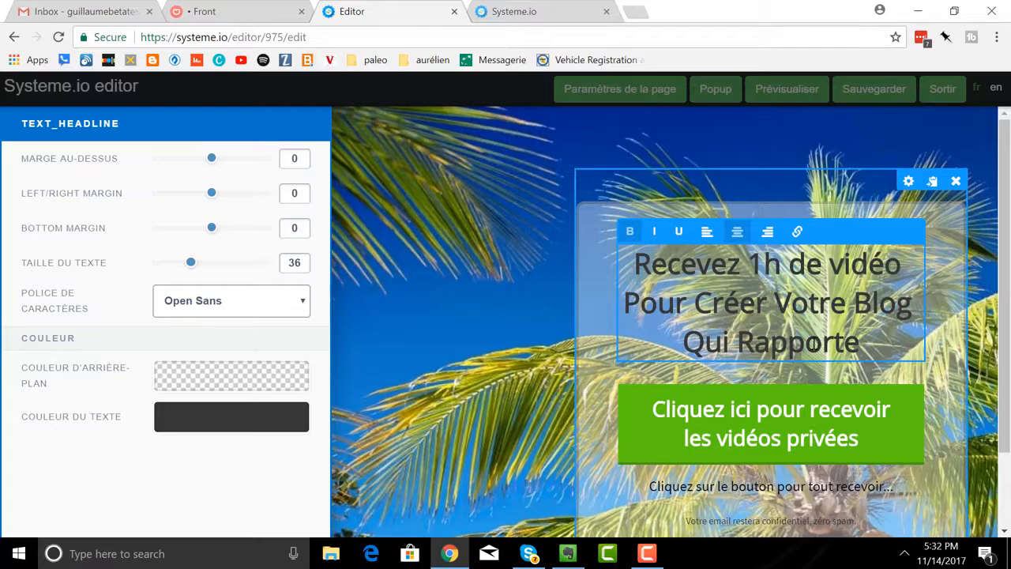
left_click_drag(859, 343, 675, 263)
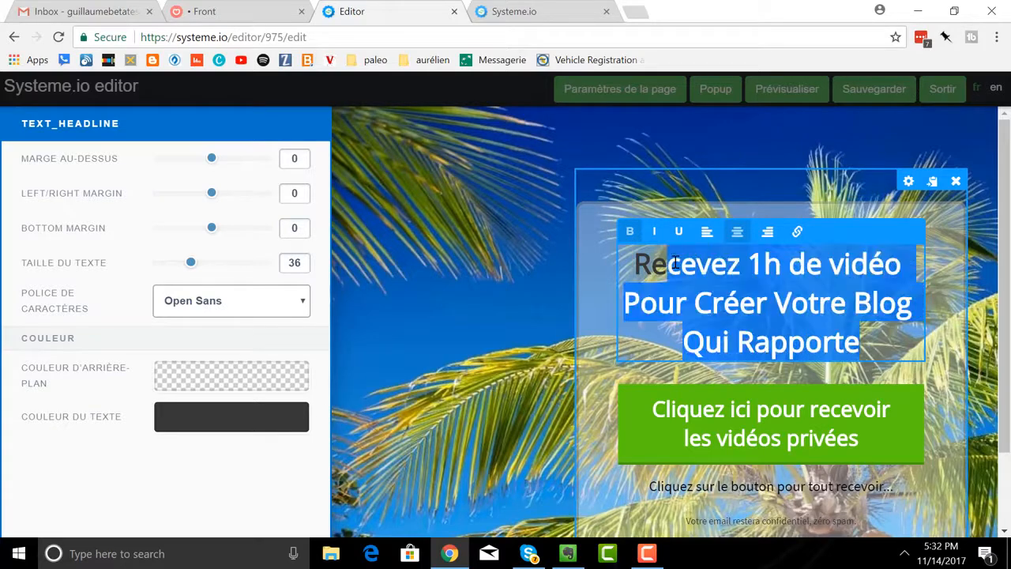
key("BackSpace")
key("BackSpace")
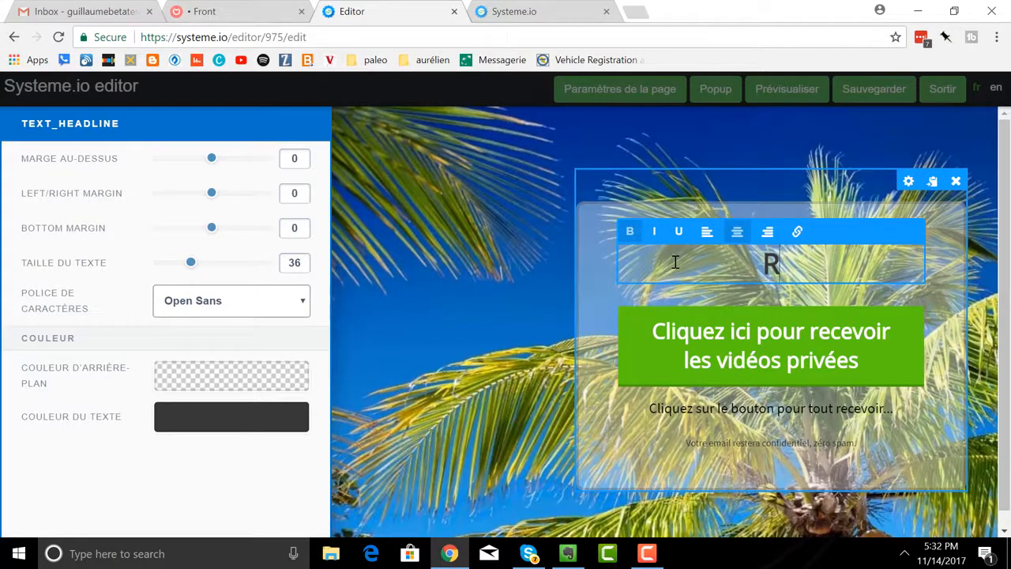
type("eceve")
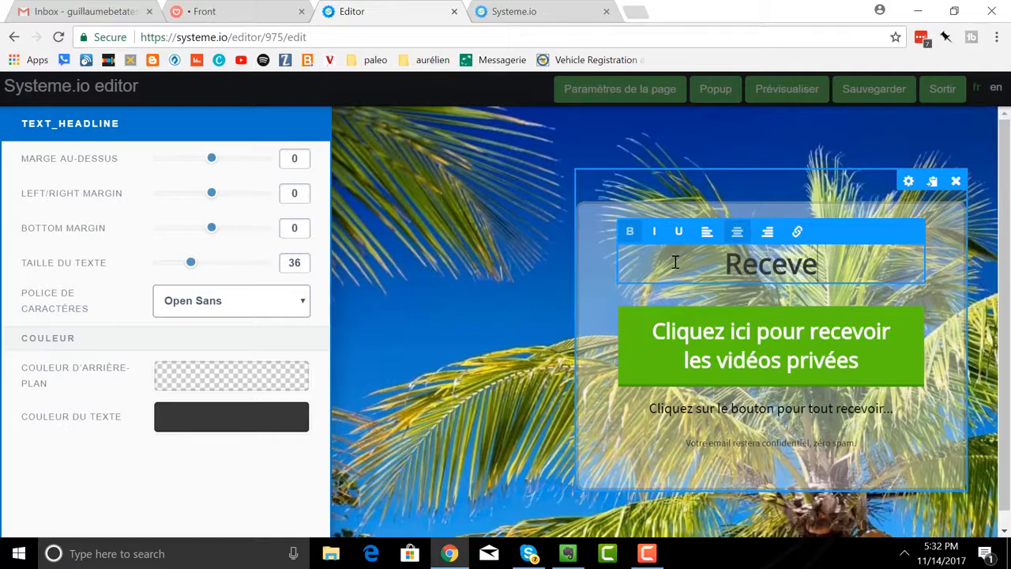
type("z votre")
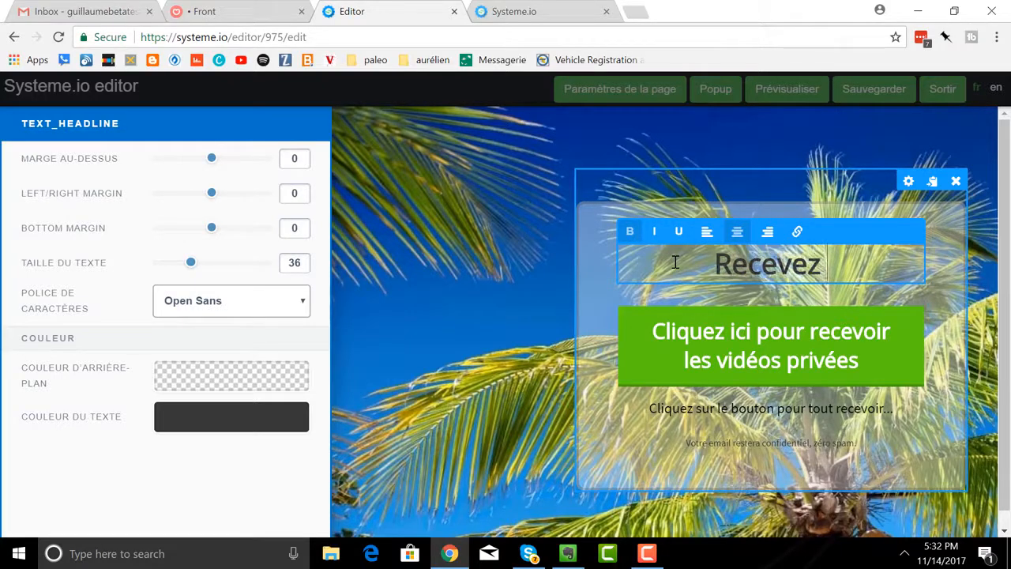
key("BackSpace")
key("BackSpace")
key("BackSpace")
key("BackSpace")
key("BackSpace")
key("BackSpace")
key("BackSpace")
key("BackSpace")
key("BackSpace")
key("BackSpace")
key("BackSpace")
key("BackSpace")
key("BackSpace")
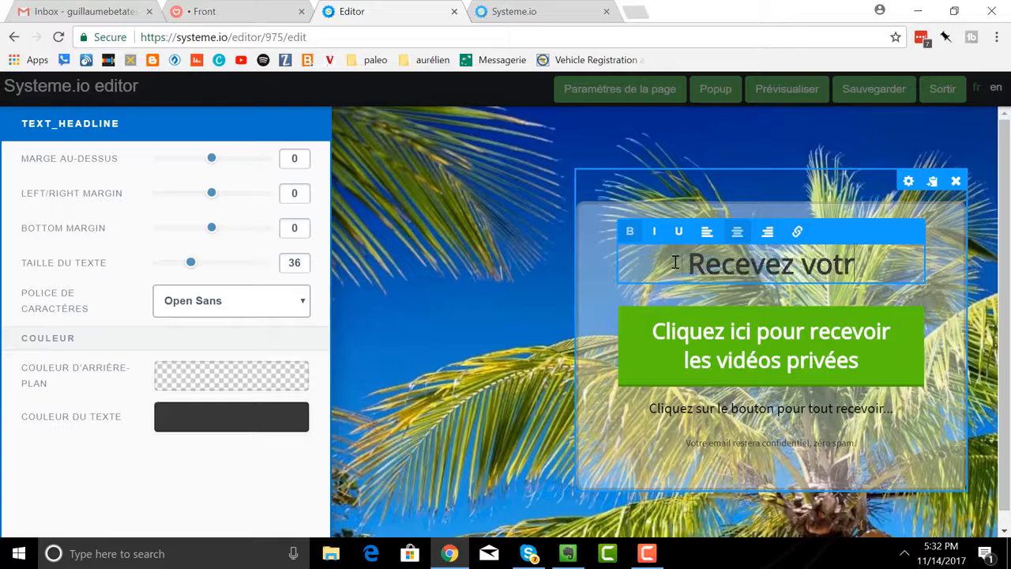
Enter "Inscrivez-vous ici pour recevoir mon ebook gratuit !" as the headline of the content box.
type("Inscr")
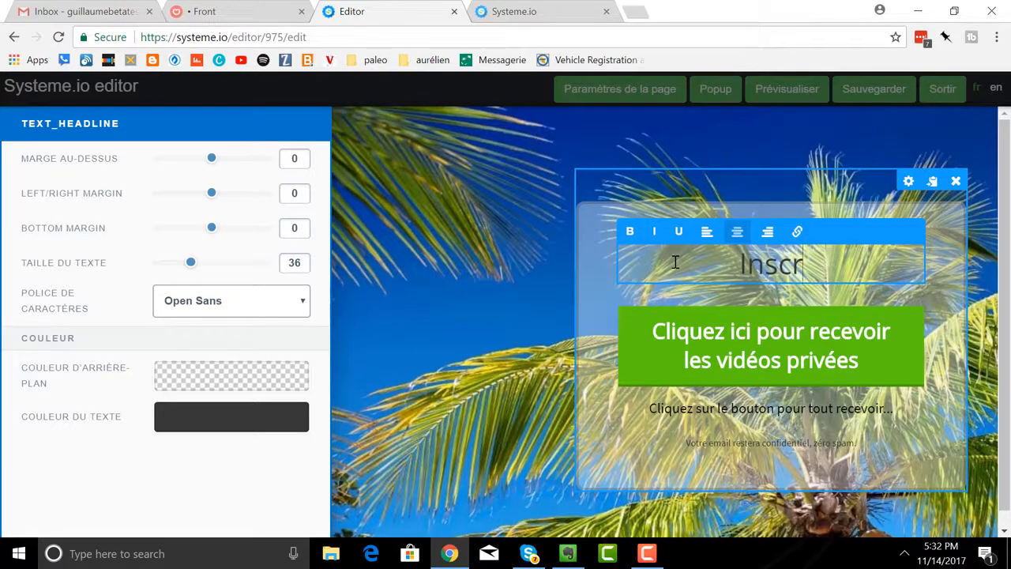
type("ivez-vou")
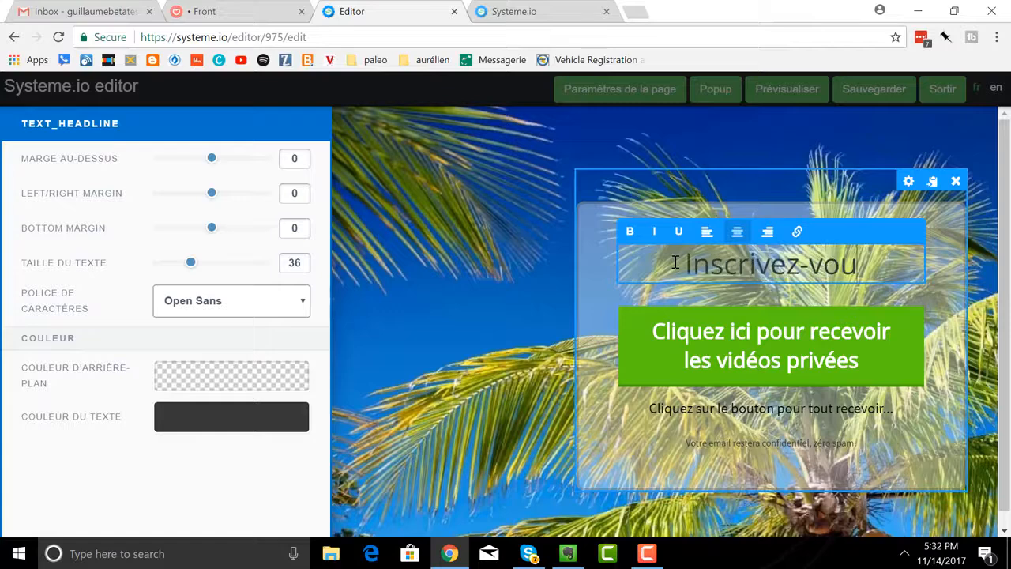
type("s ici pour re")
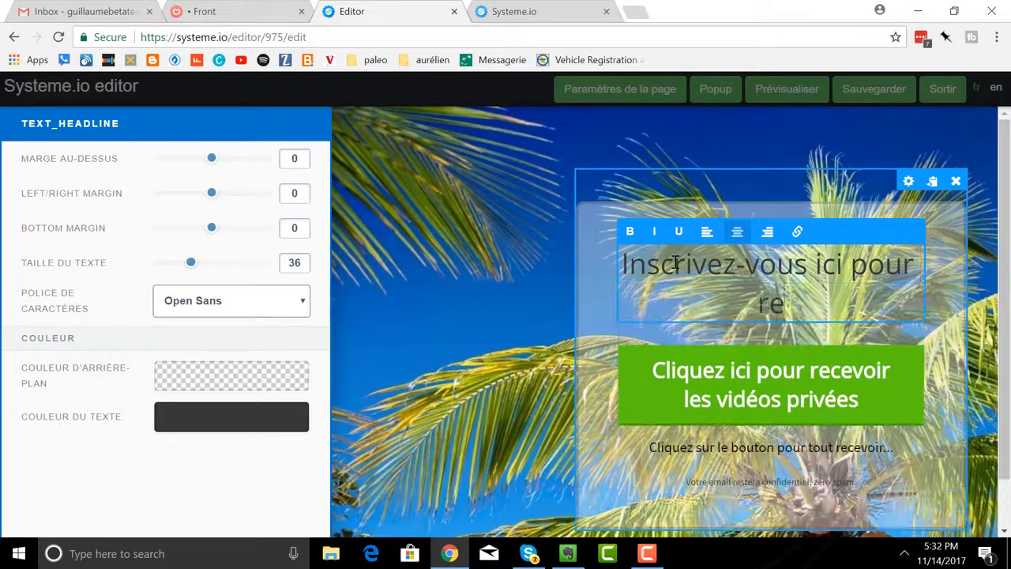
type("cevoir mon en")
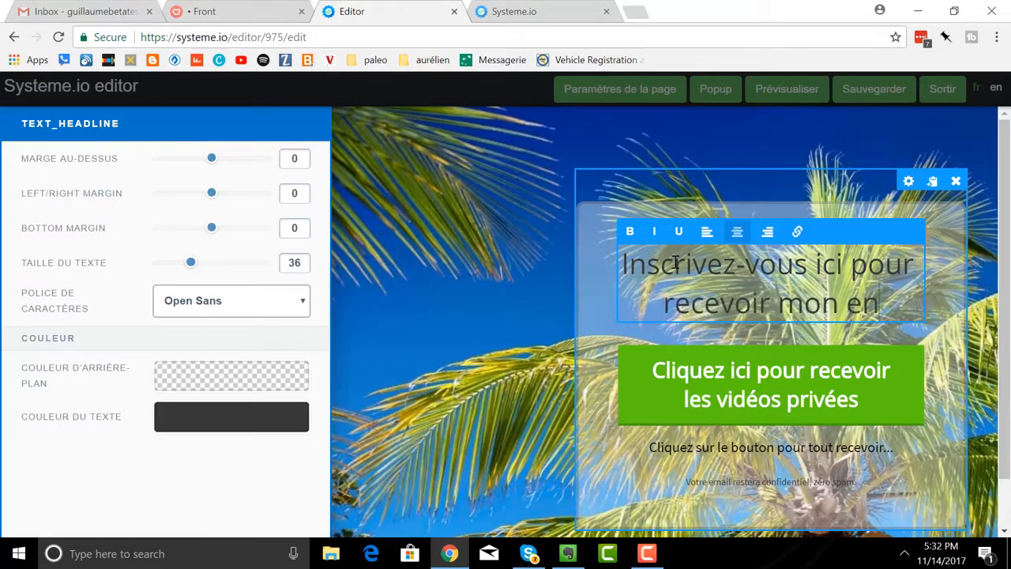
type("a")
key("BackSpace")
key("BackSpace")
type("book")
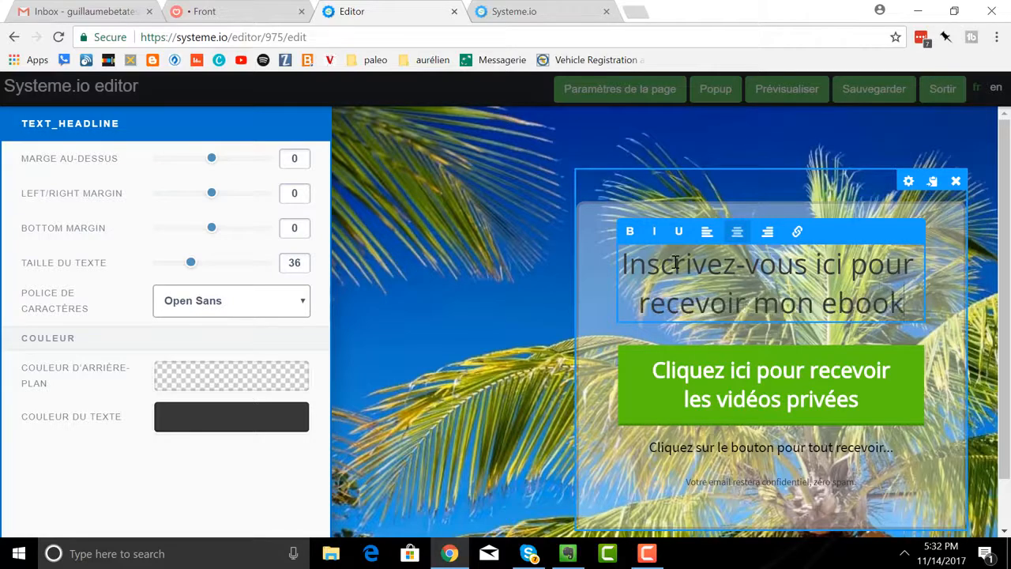
type(" gratuit")
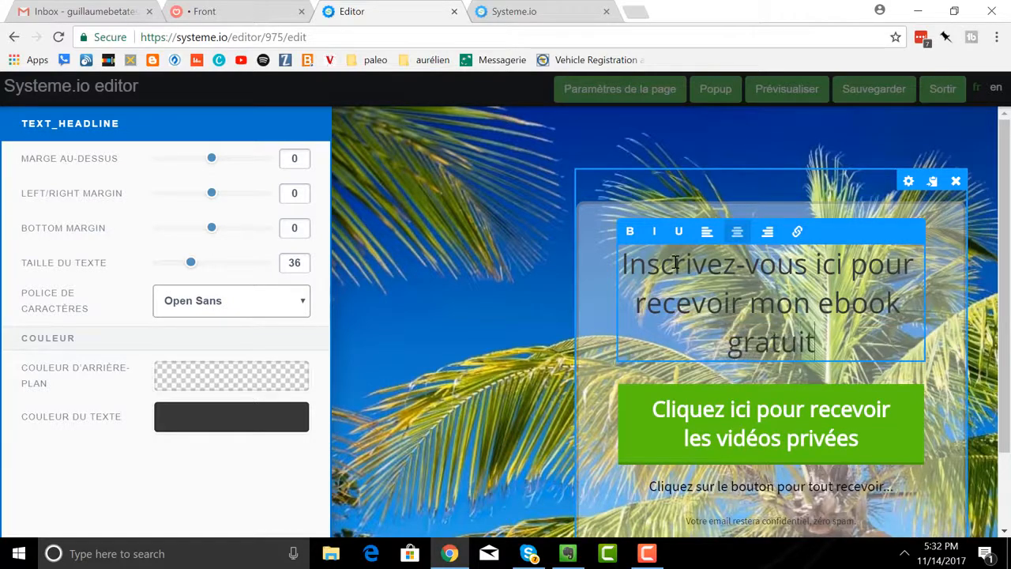
type(" !")
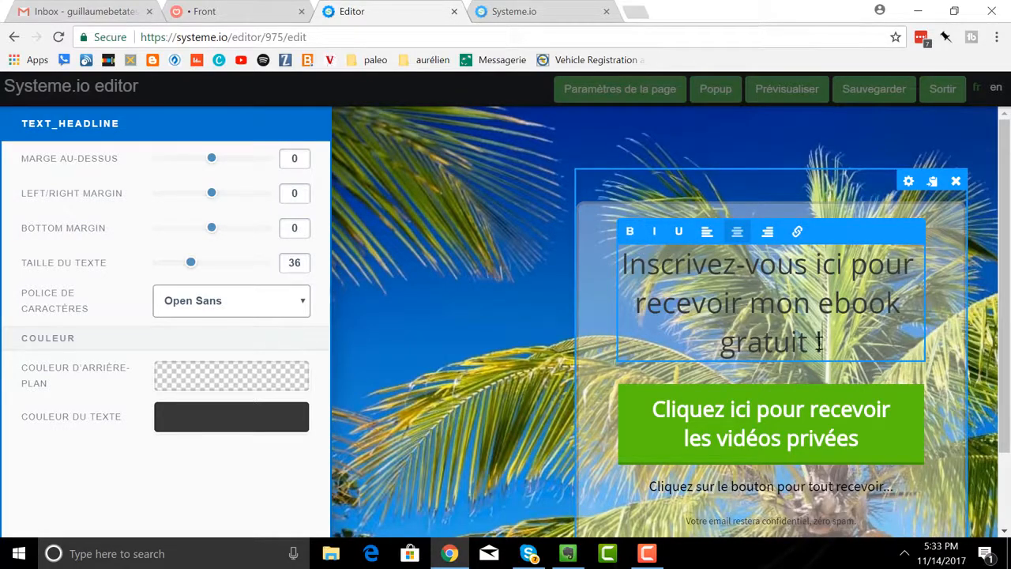
Make the entire content box headline bold and leave its text editing.
left_click_drag(819, 341, 616, 233)
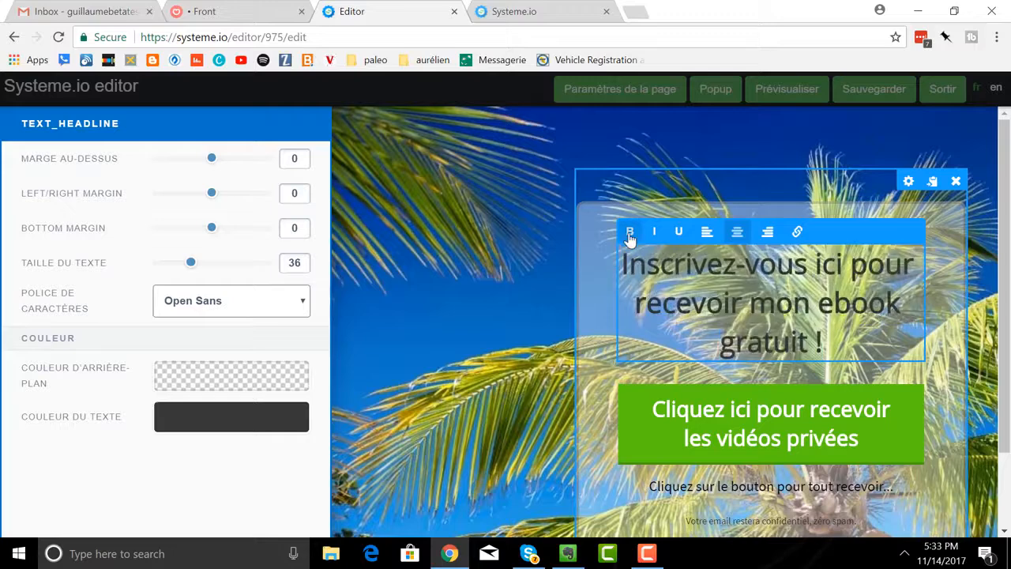
left_click(946, 293)
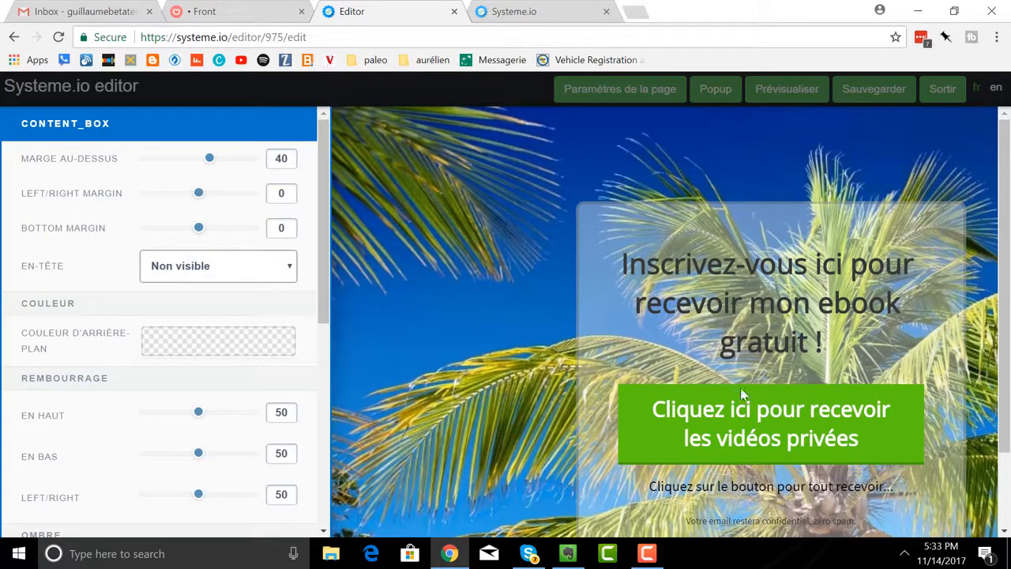
left_click(946, 436)
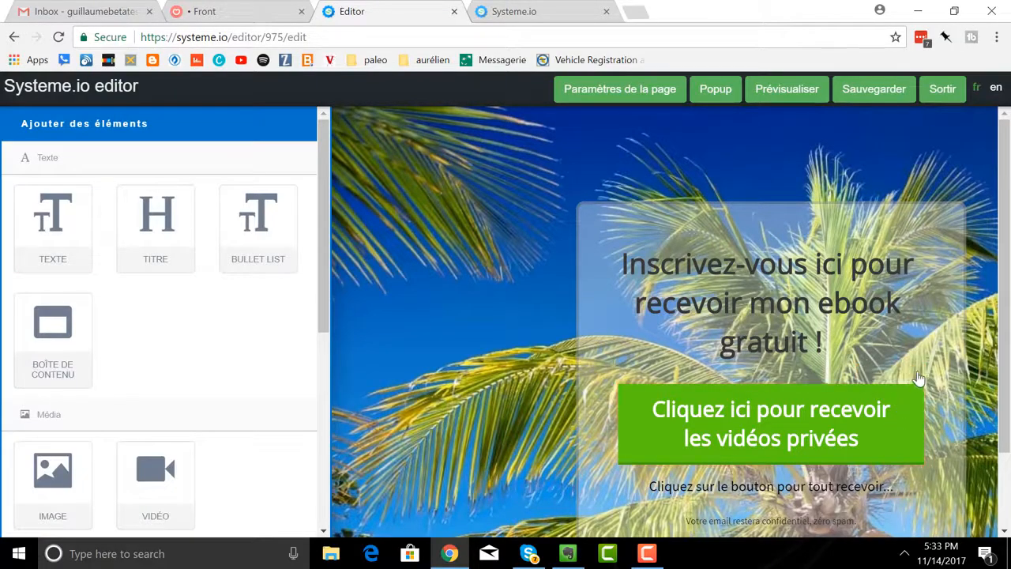
Delete the green "Cliquez ici pour recevoir les vidéos privées" button from the content box and confirm the deletion.
left_click(912, 375)
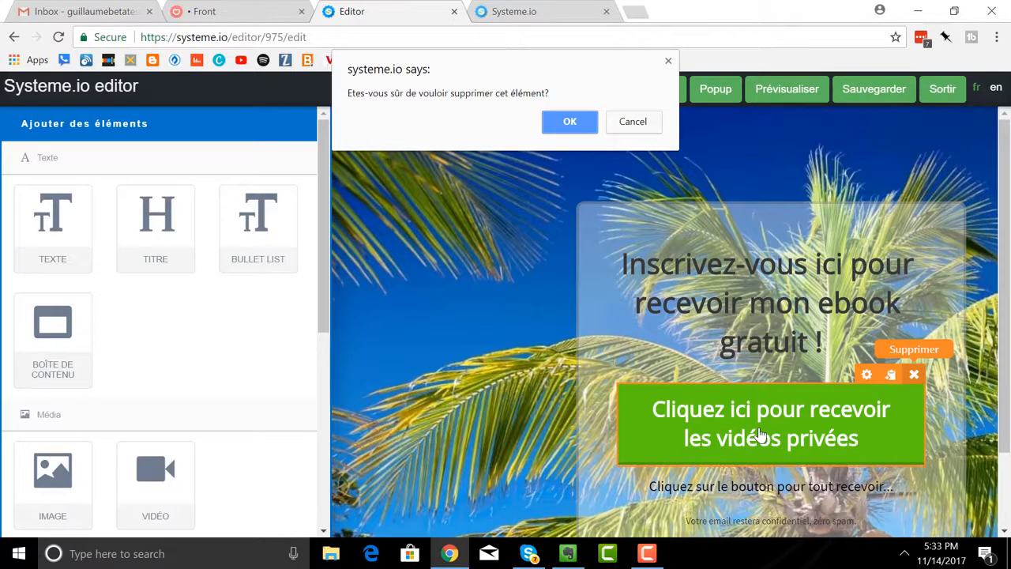
left_click(570, 121)
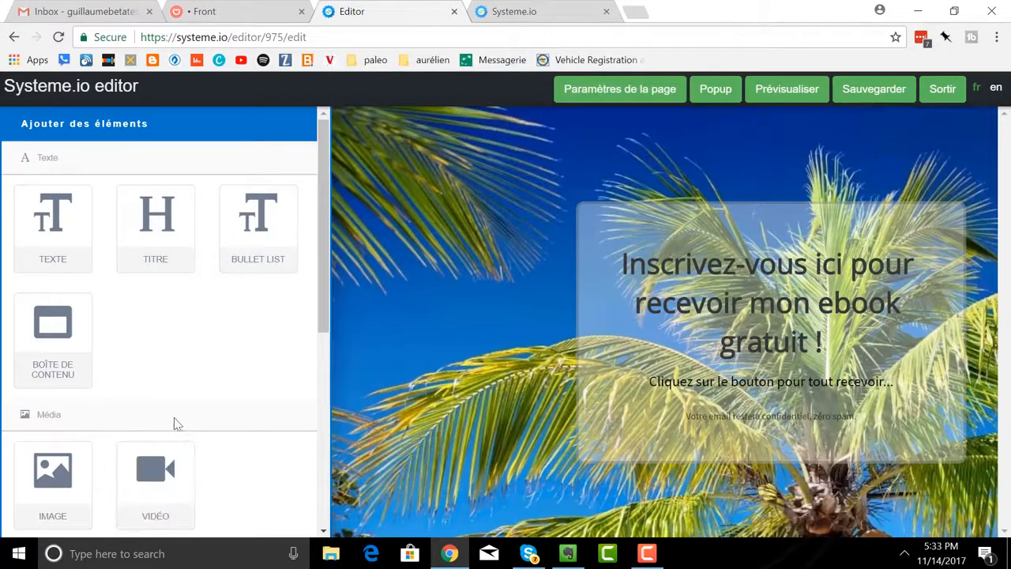
Add a form element directly beneath the headline inside the content box.
scroll(158, 434, "down", 3)
scroll(122, 487, "down", 2)
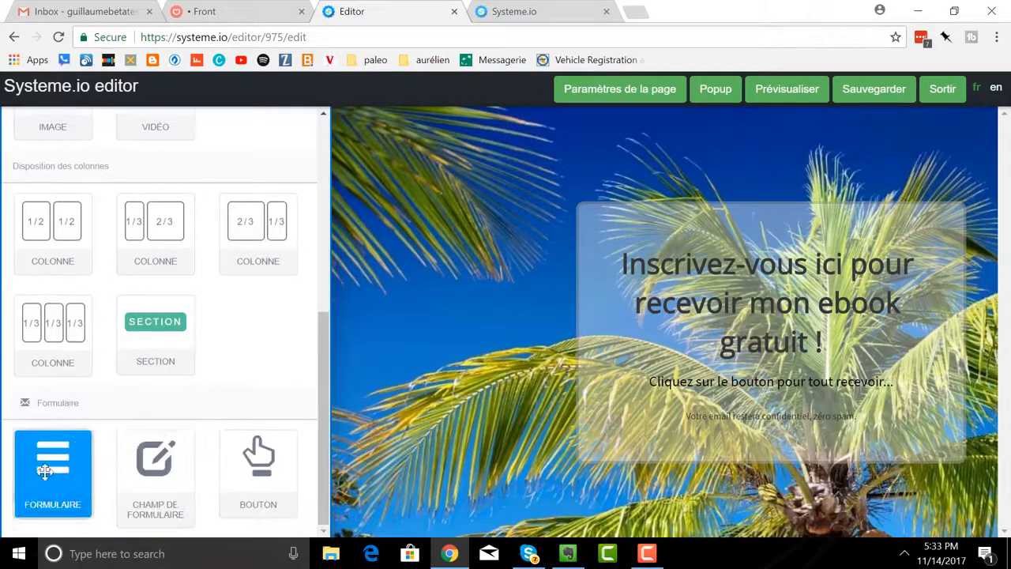
left_click_drag(52, 472, 734, 379)
left_click_drag(79, 490, 765, 379)
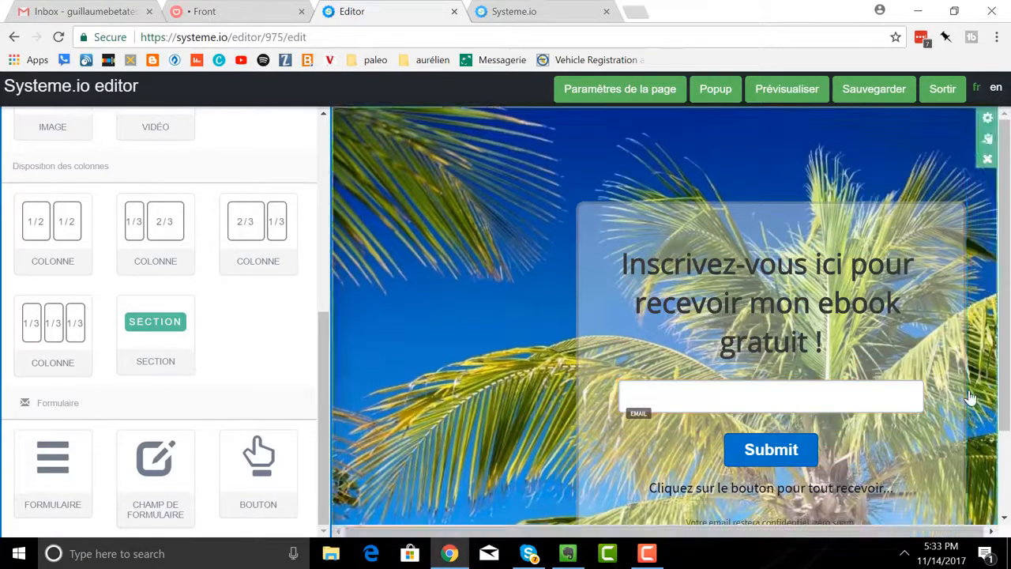
Open the settings of the form's email field and start editing its default value.
left_click(861, 376)
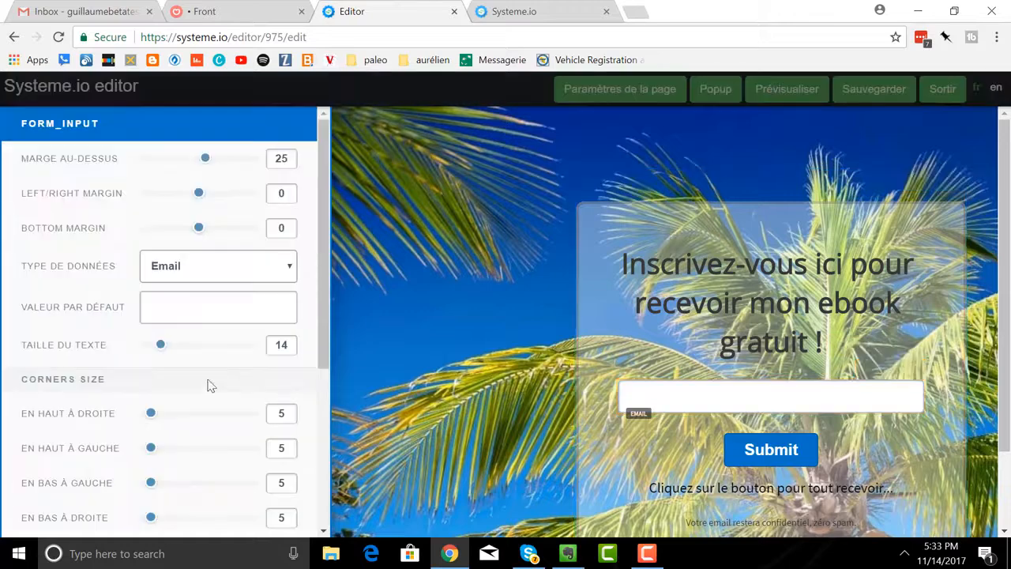
left_click(179, 308)
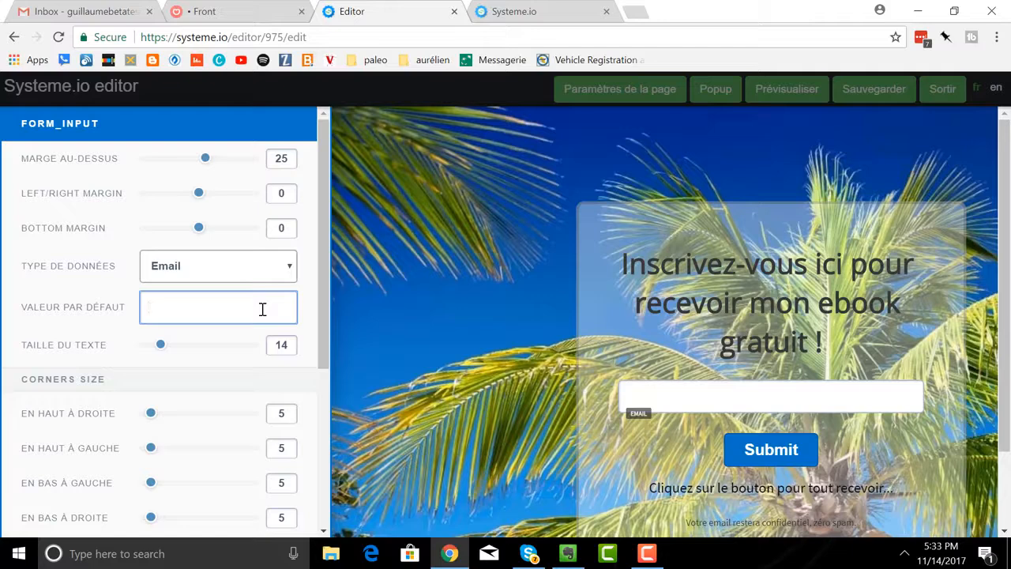
type("Donnez-moi votre")
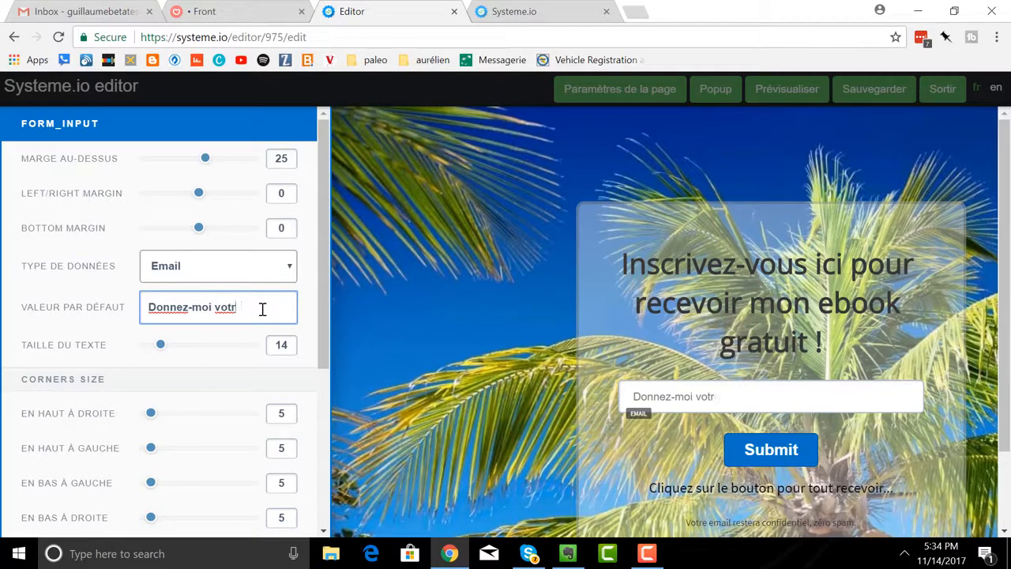
key("BackSpace")
key("BackSpace")
key("BackSpace")
key("BackSpace")
key("BackSpace")
key("BackSpace")
key("BackSpace")
key("BackSpace")
key("BackSpace")
key("BackSpace")
key("BackSpace")
key("BackSpace")
key("BackSpace")
key("BackSpace")
key("BackSpace")
Set the email field's default value to "Indiquez-moi votre meilleur email" and close its settings.
type("Indique")
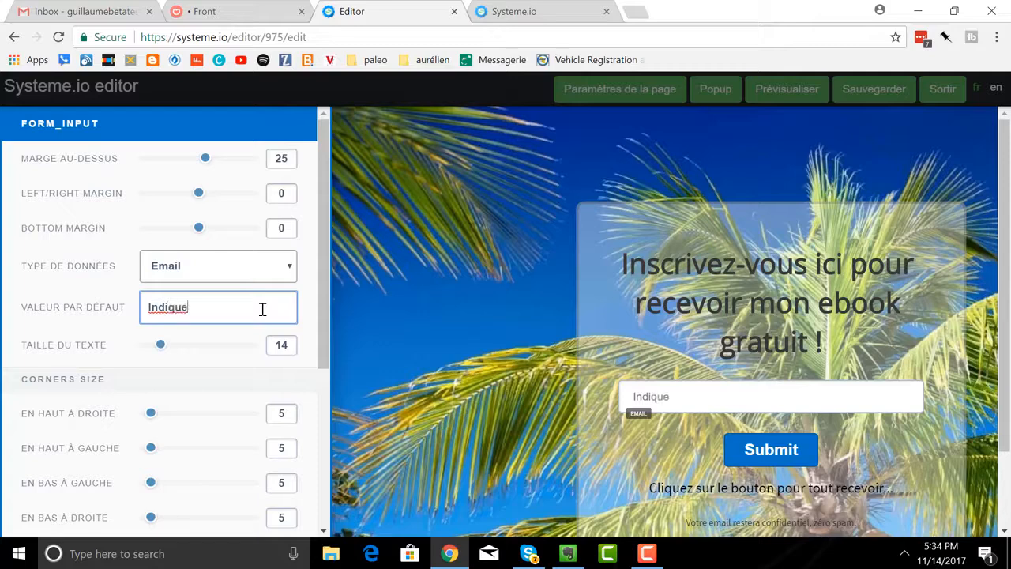
type("z-moi vo")
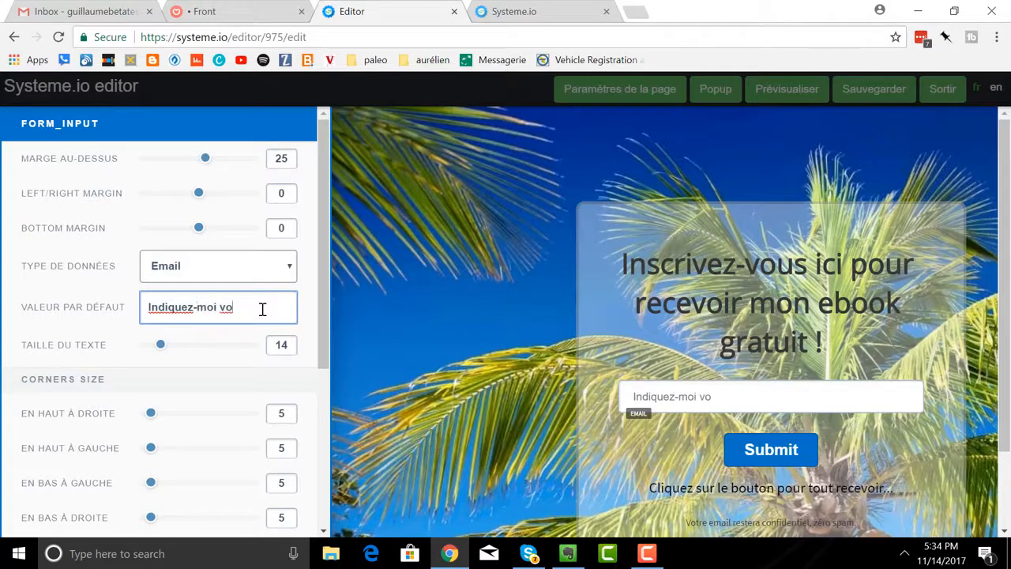
type("tre meilleur email")
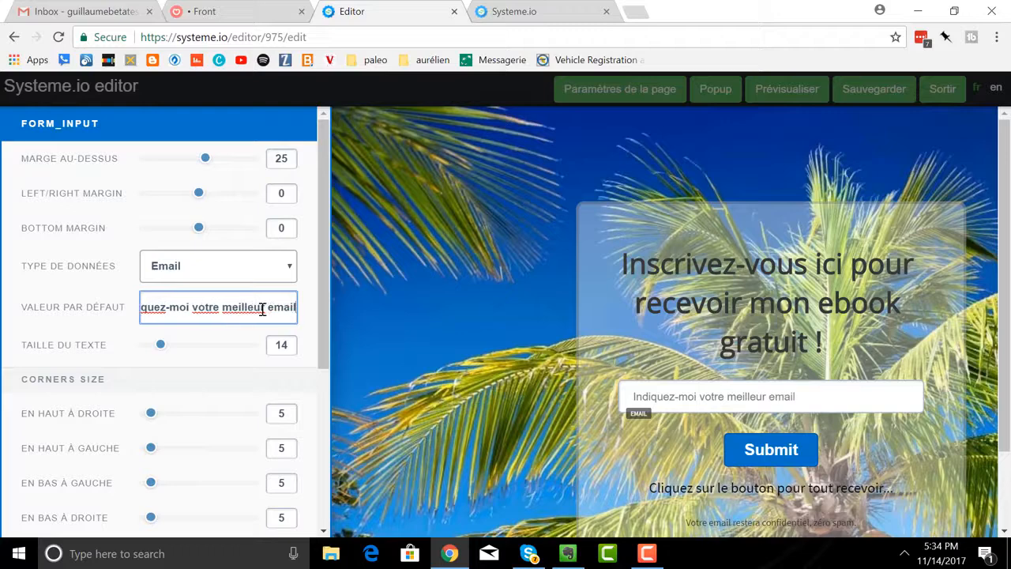
left_click(856, 456)
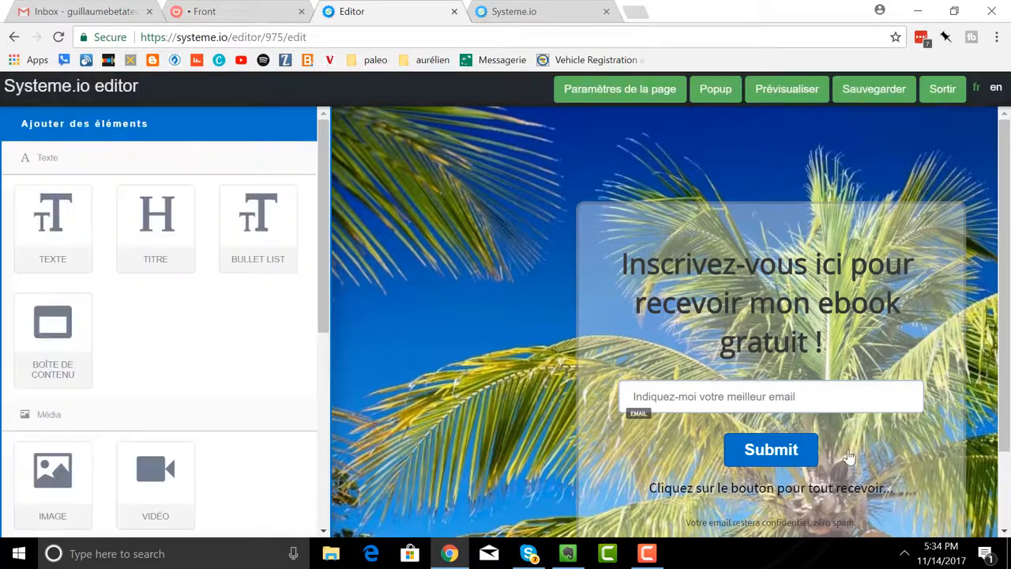
left_click(804, 453)
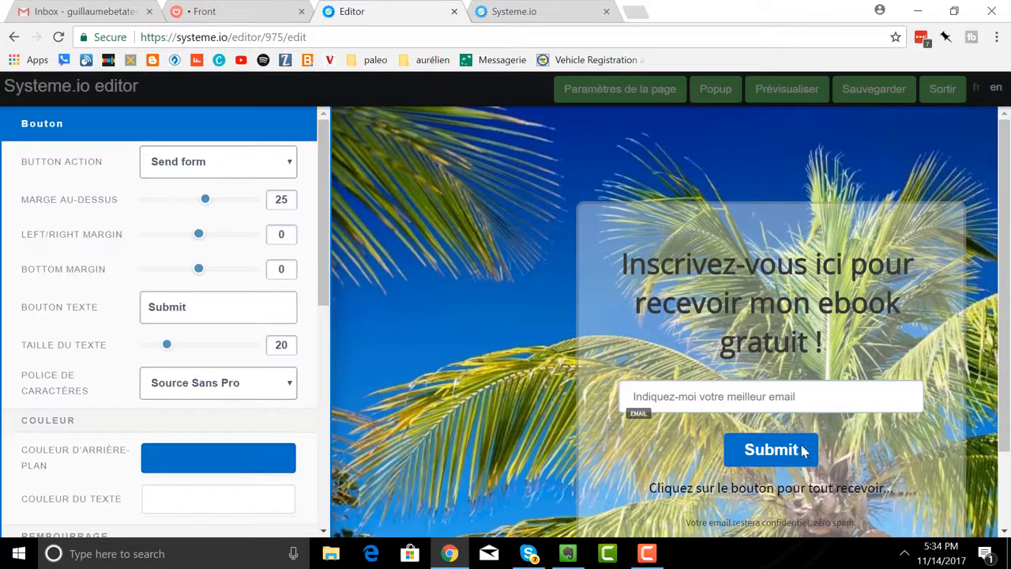
left_click(801, 452)
left_click(792, 457)
left_click(808, 446)
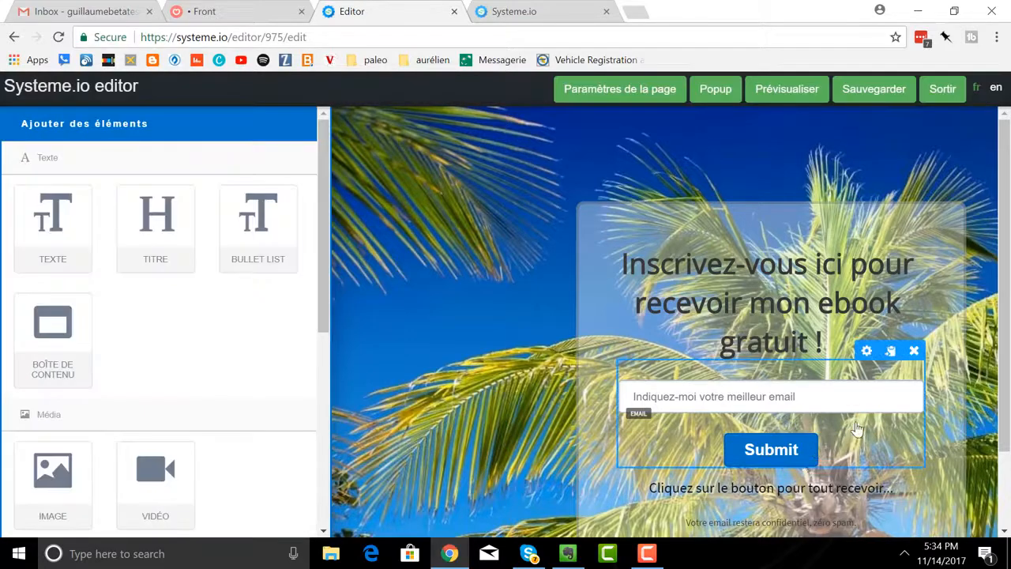
Change the form's submit button text to "Cliquez ici" and close the button settings.
left_click(782, 461)
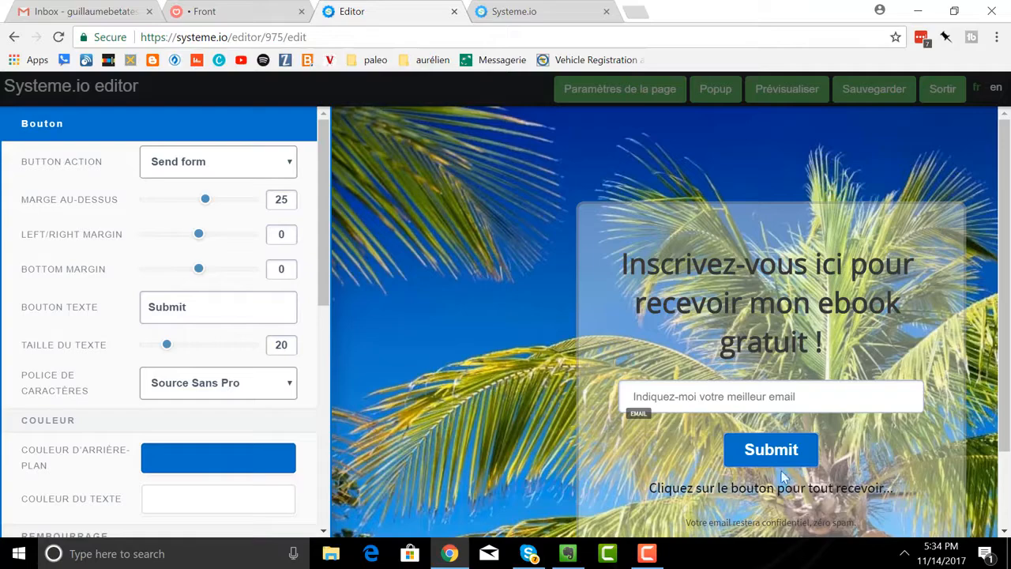
left_click(818, 450)
left_click(821, 448)
left_click(809, 452)
left_click(726, 447)
left_click(786, 450)
left_click_drag(206, 310, 112, 311)
type("C")
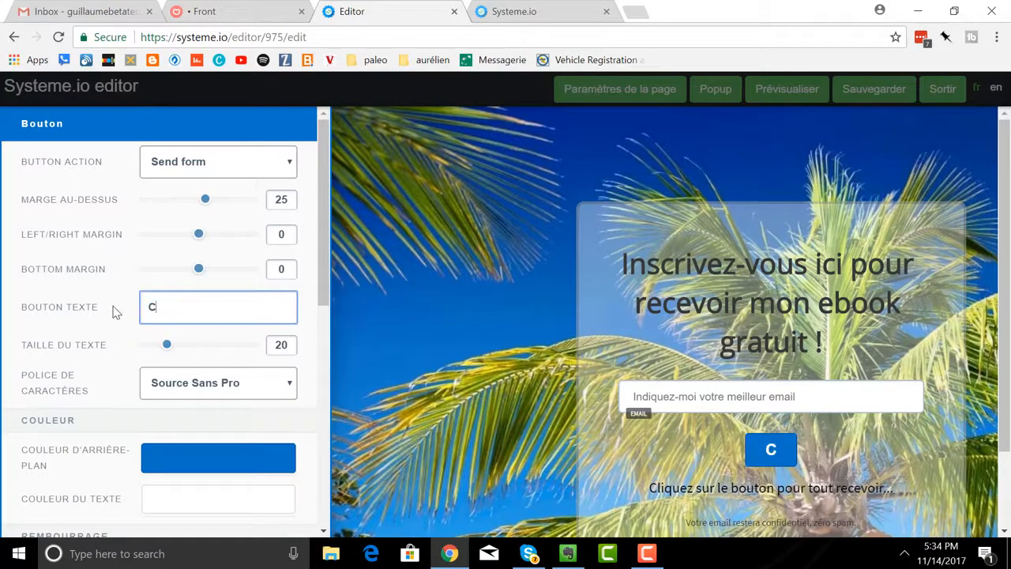
type("liquez")
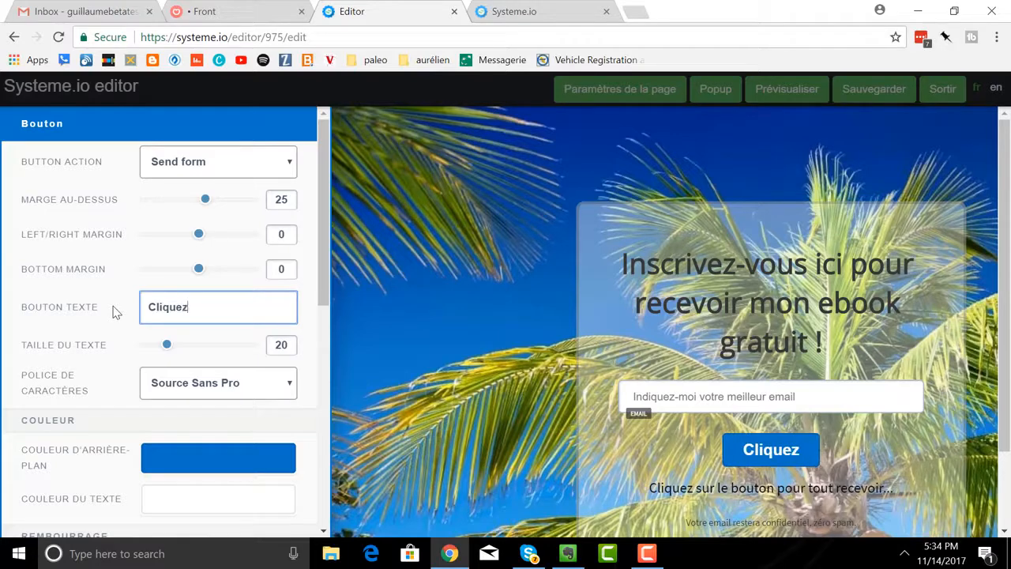
type(" ici")
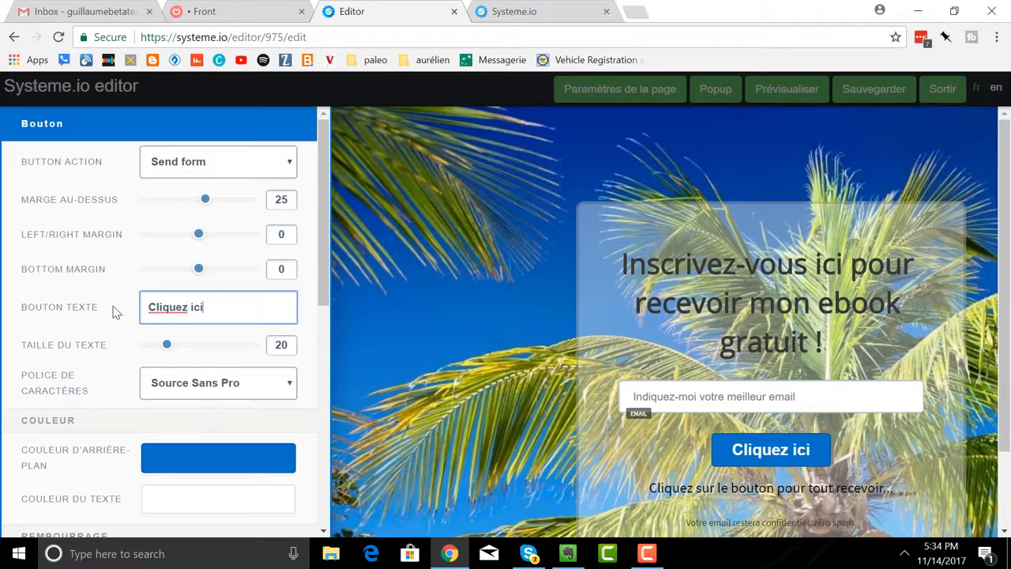
left_click(632, 330)
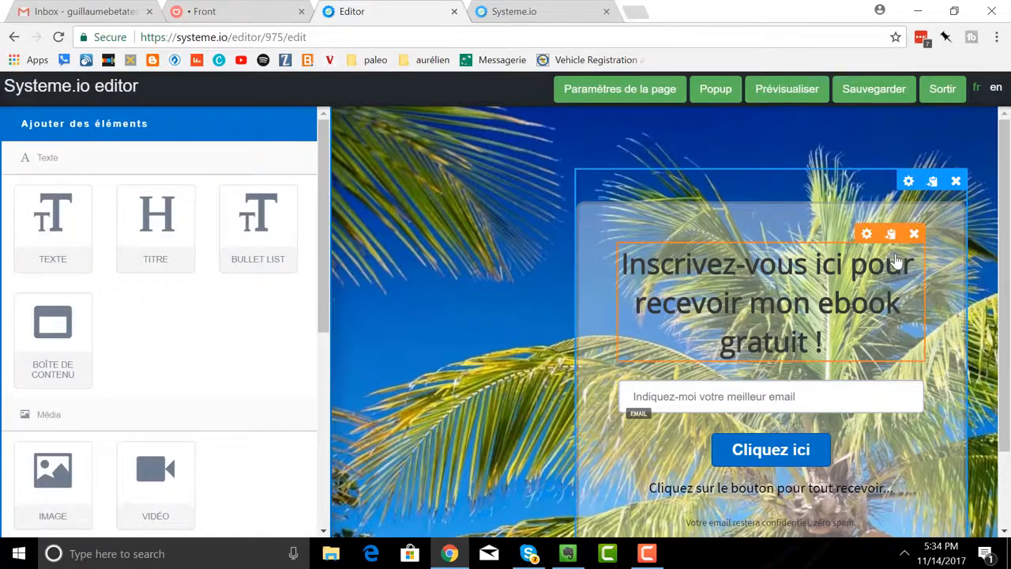
Raise the opacity of the content box's background colour to 98.
left_click(908, 181)
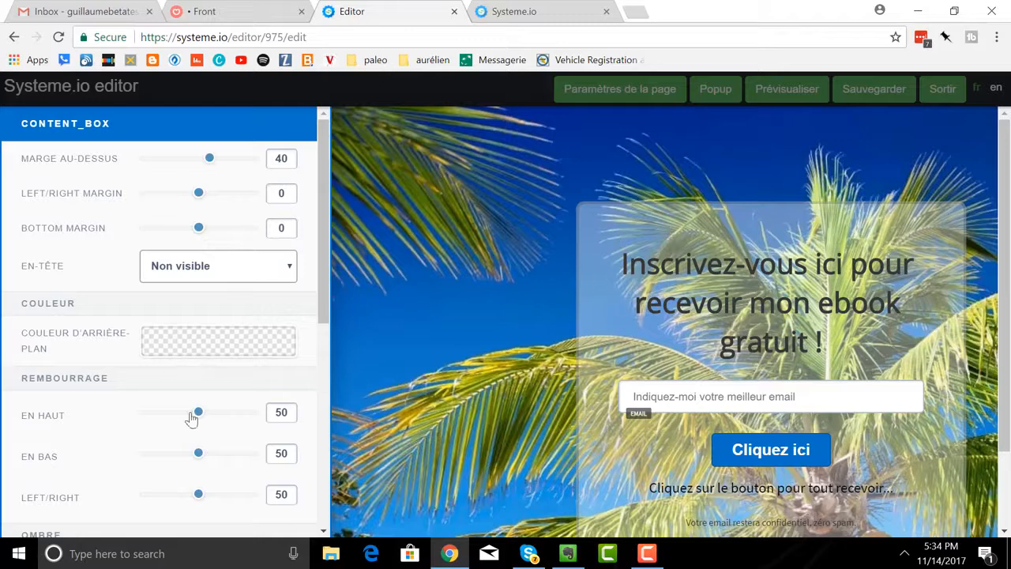
scroll(194, 342, "down", 3)
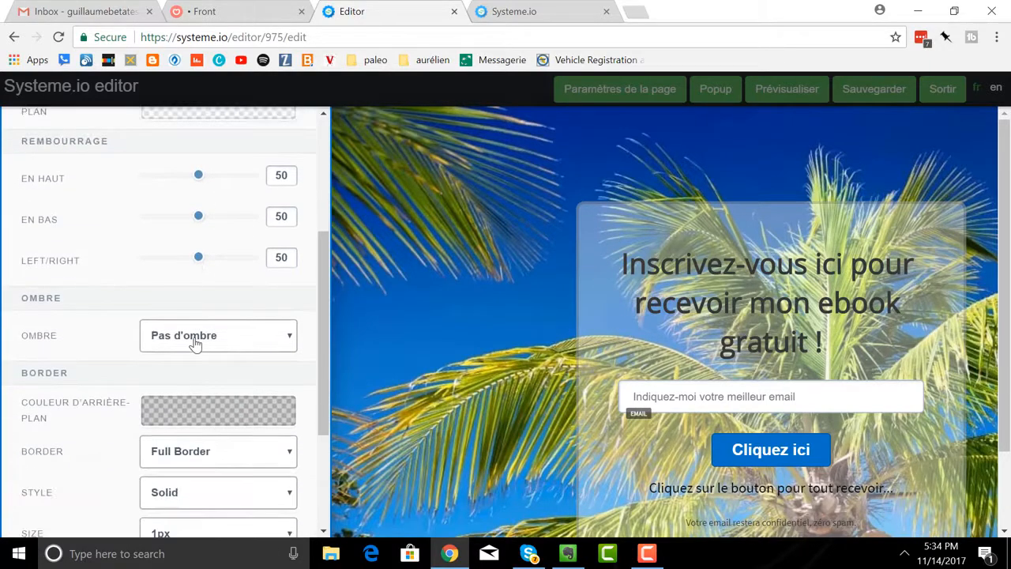
scroll(195, 342, "up", 2)
left_click(199, 270)
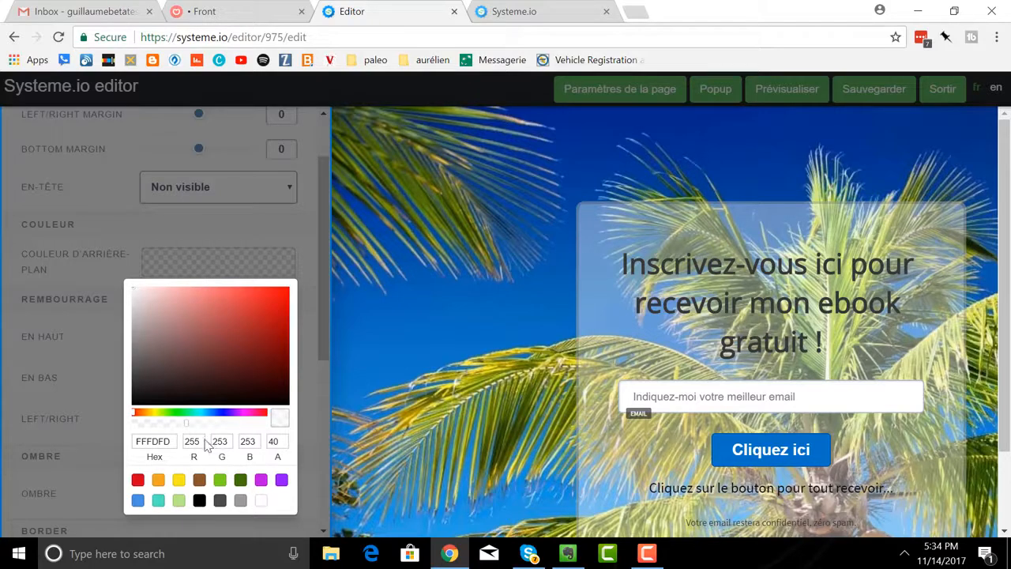
left_click_drag(172, 426, 264, 424)
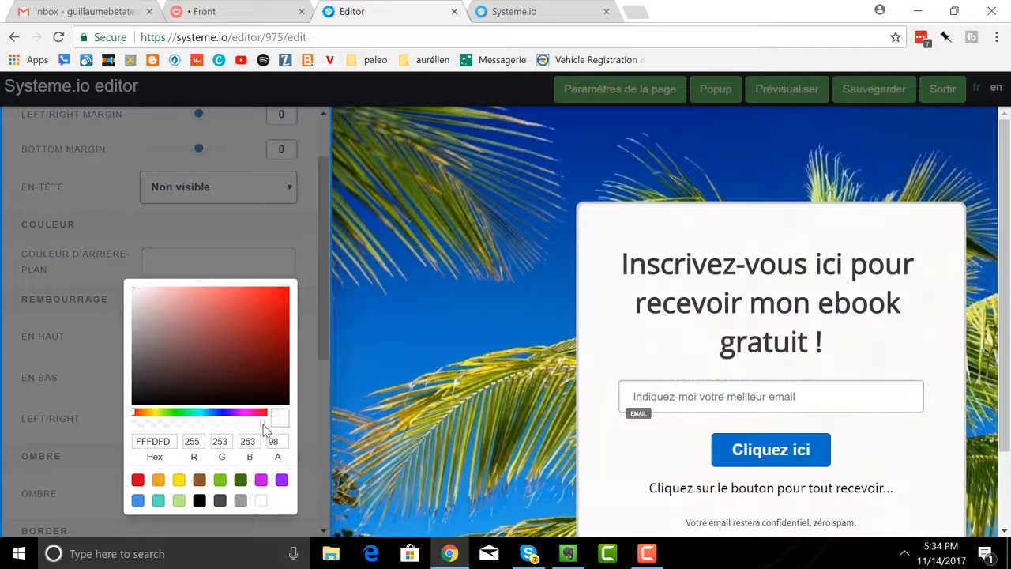
Set the content box's background colour to light red E75353 and close its settings.
left_click(261, 303)
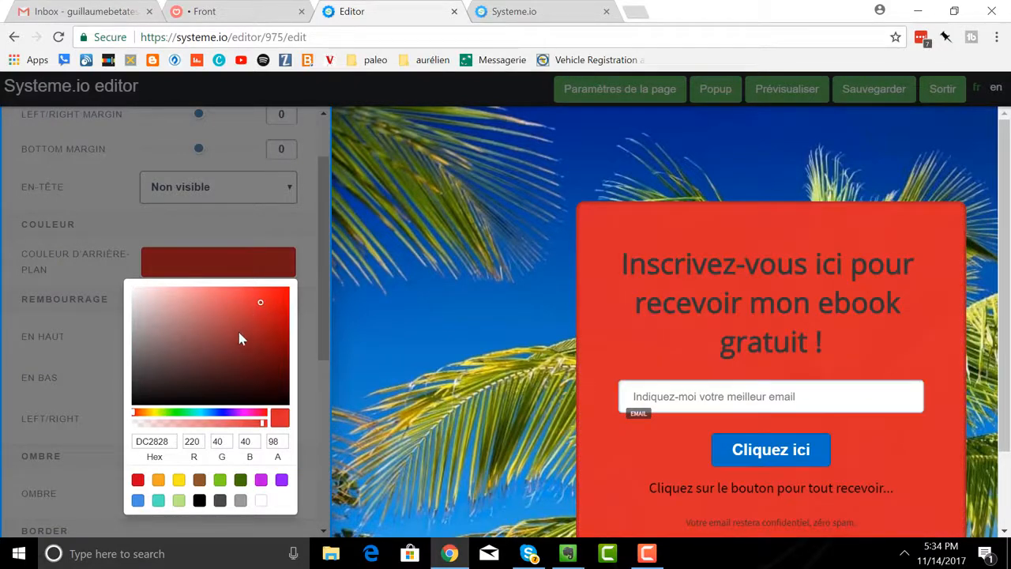
left_click(238, 311)
left_click(233, 299)
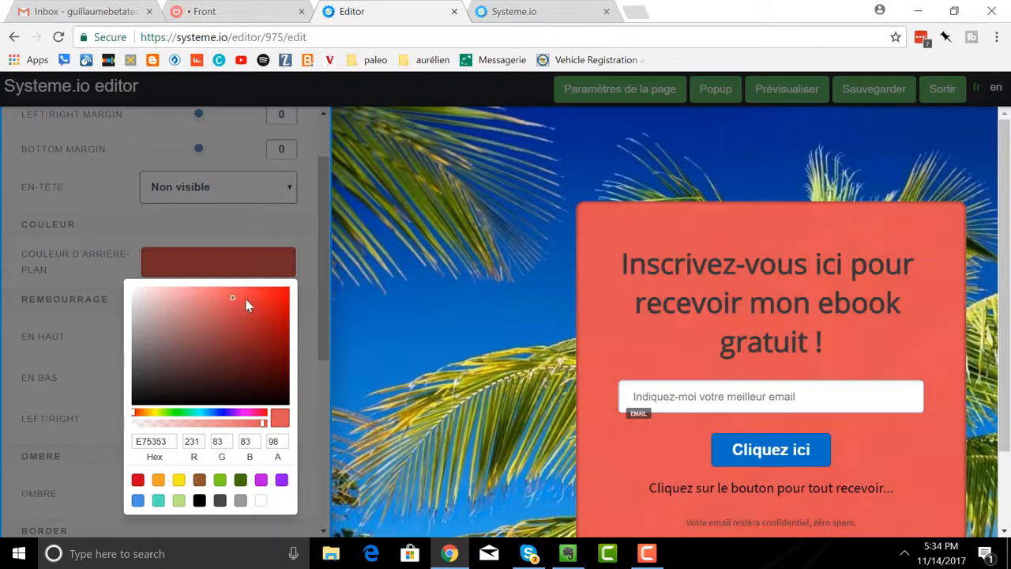
left_click(384, 319)
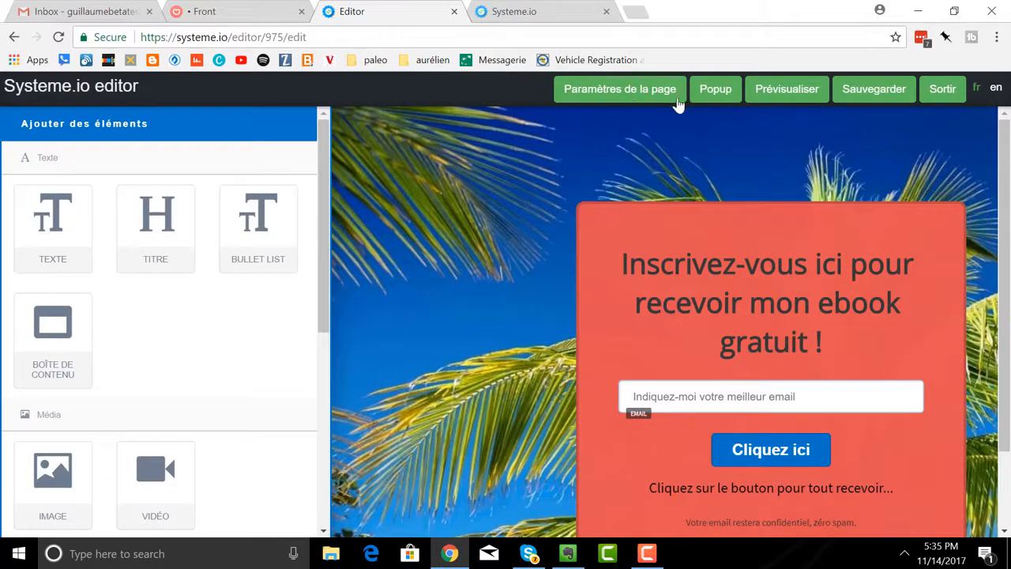
Save the capture page, exit the editor and return to the list of pages.
left_click(866, 95)
left_click(942, 89)
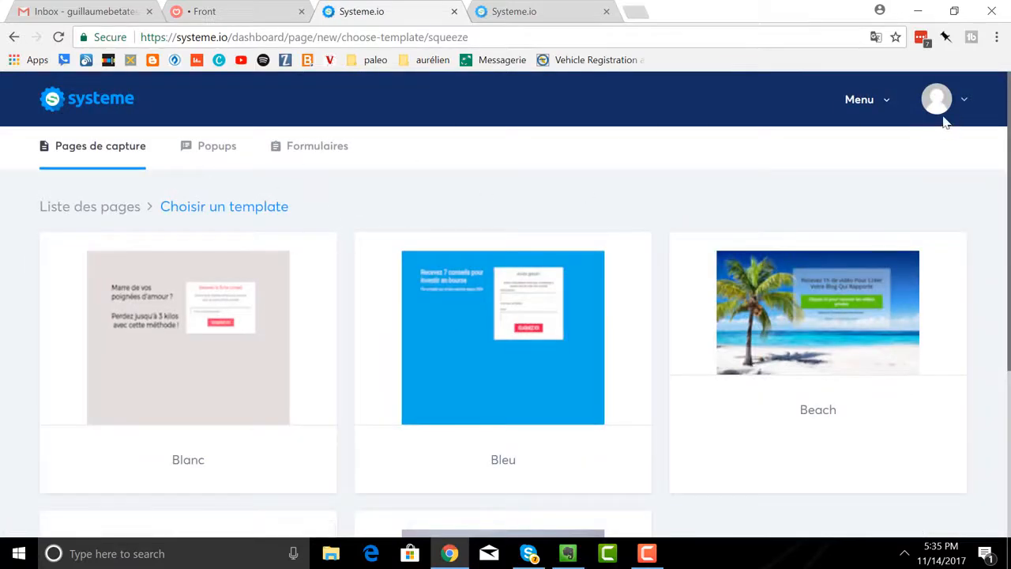
left_click(79, 210)
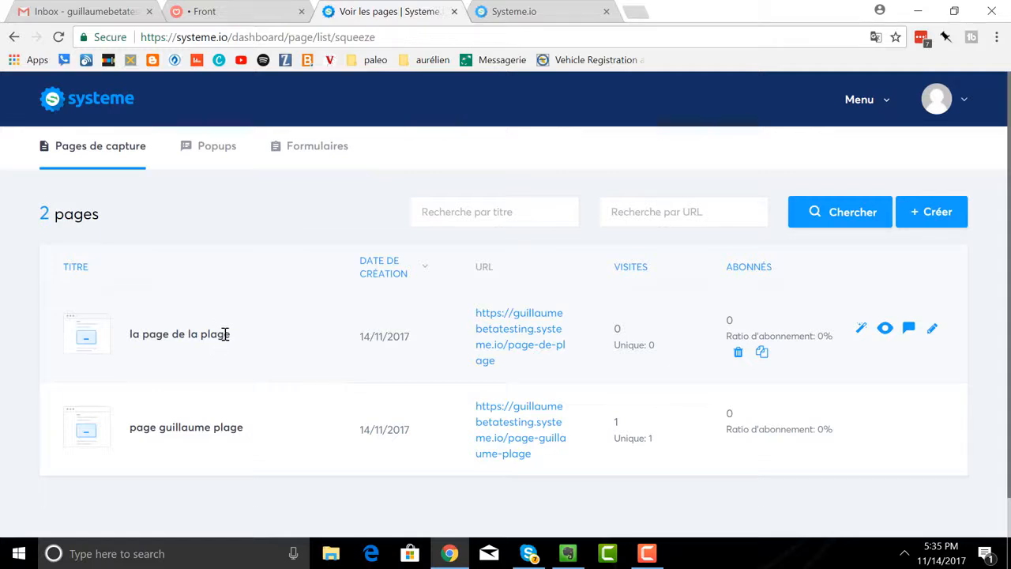
View the published "la page de la plage", select its web address and return to the list of pages.
left_click(490, 339)
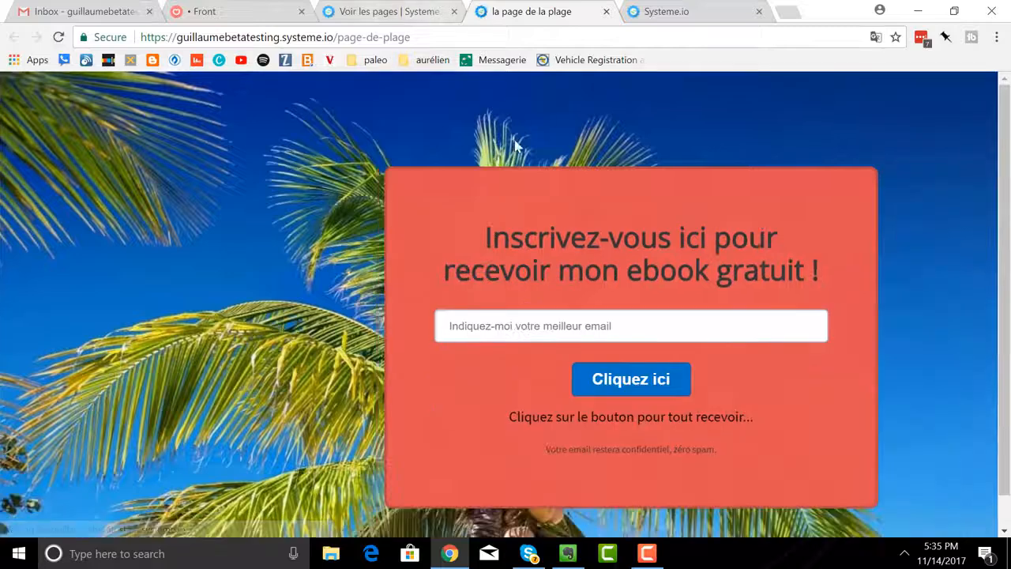
left_click_drag(427, 37, 117, 41)
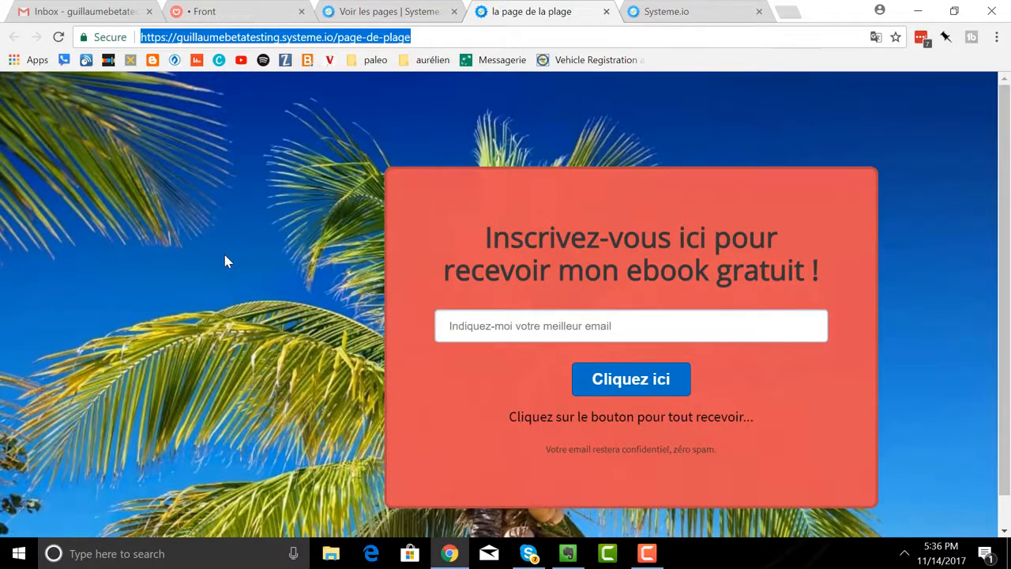
left_click(350, 13)
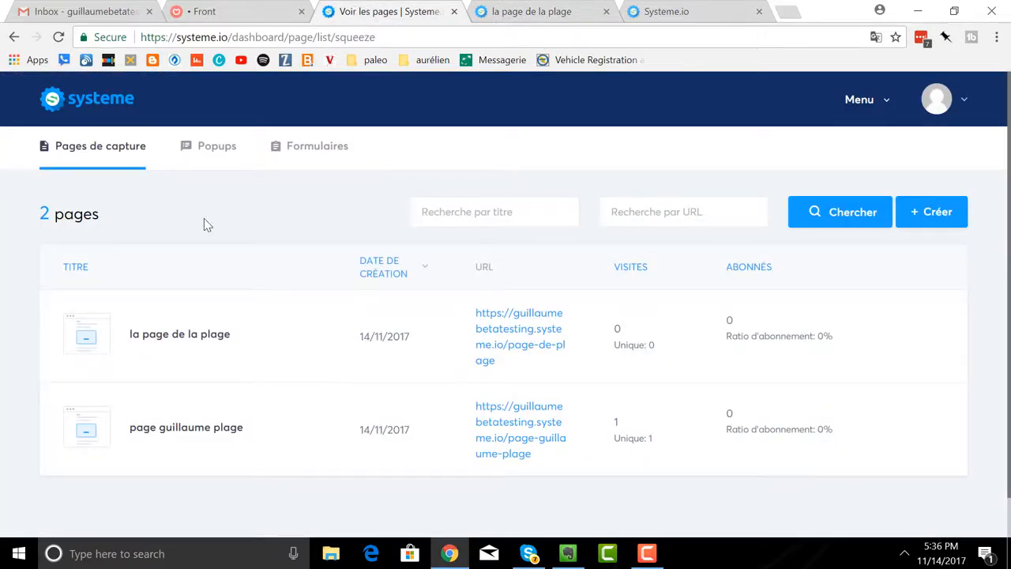
Reopen "la page de la plage" in the editor to check it, and close that editor tab.
mouse_move(216, 369)
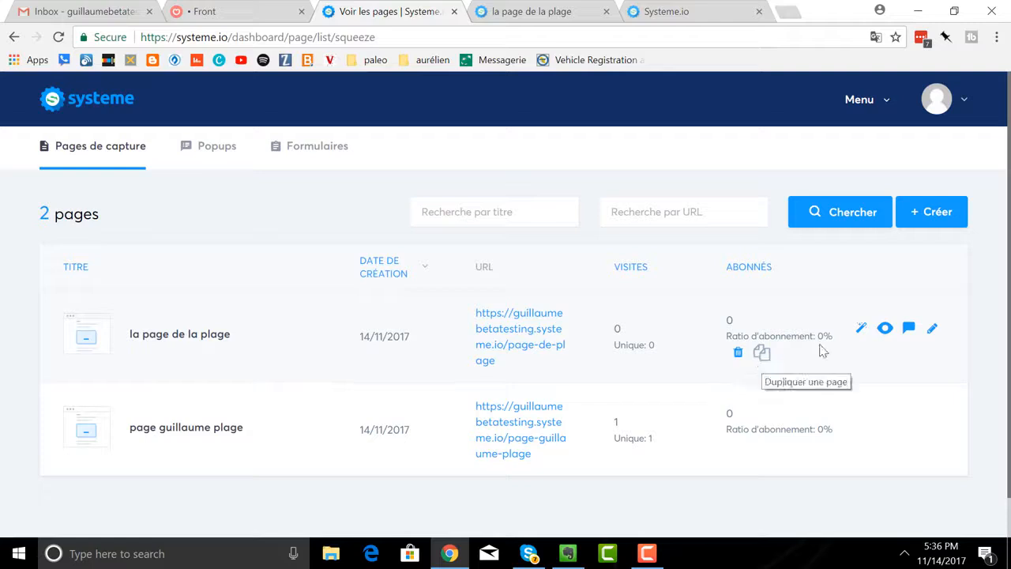
left_click(860, 329)
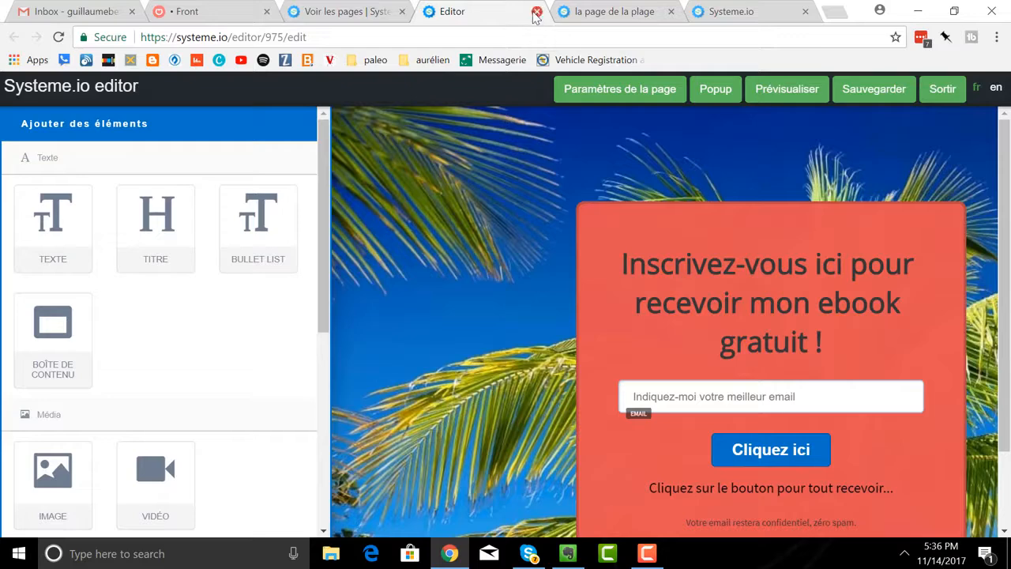
left_click(536, 12)
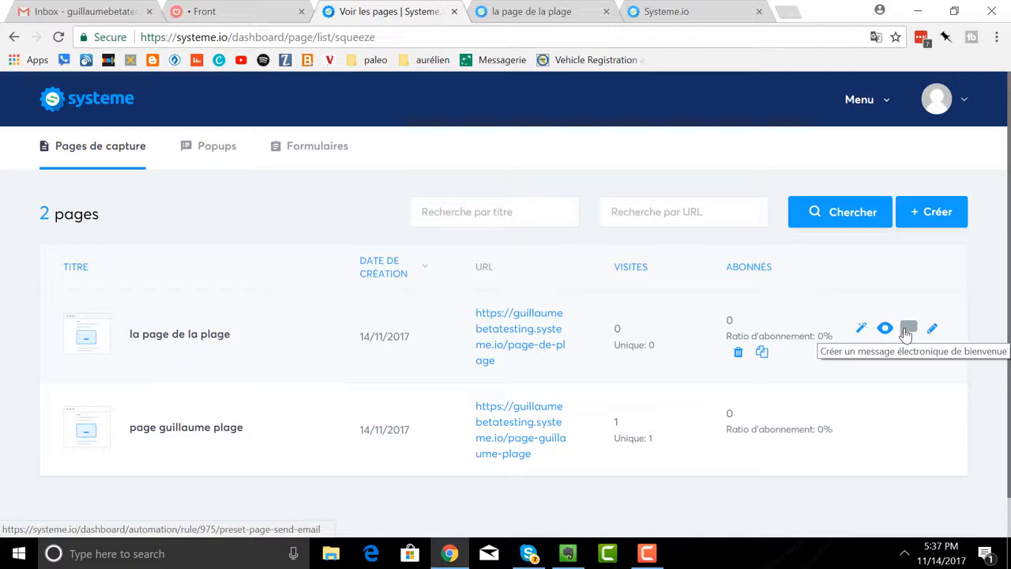
Start a welcome-email automation rule for "la page de la plage" and look through the existing emails it can send.
left_click(906, 331)
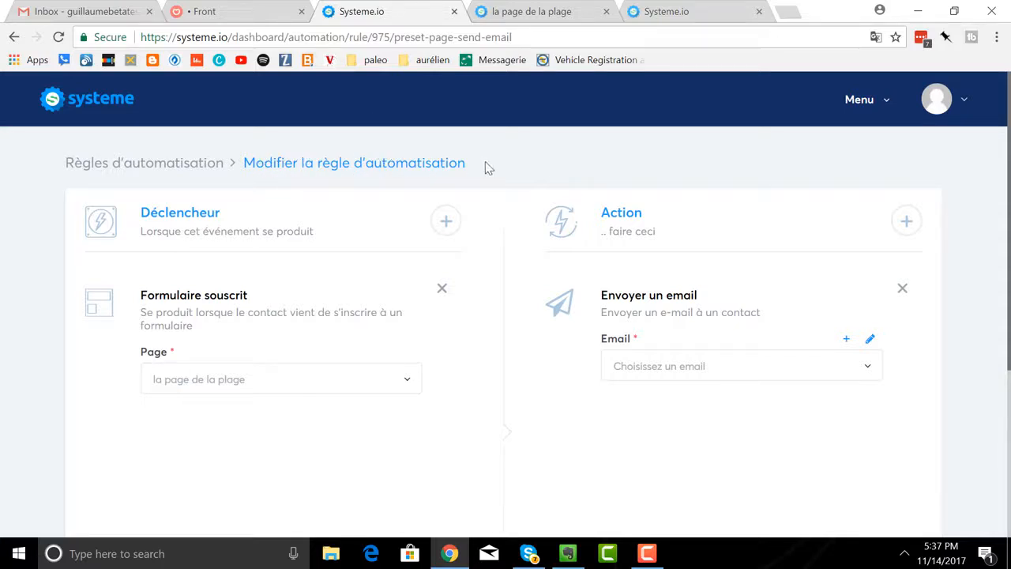
left_click(865, 106)
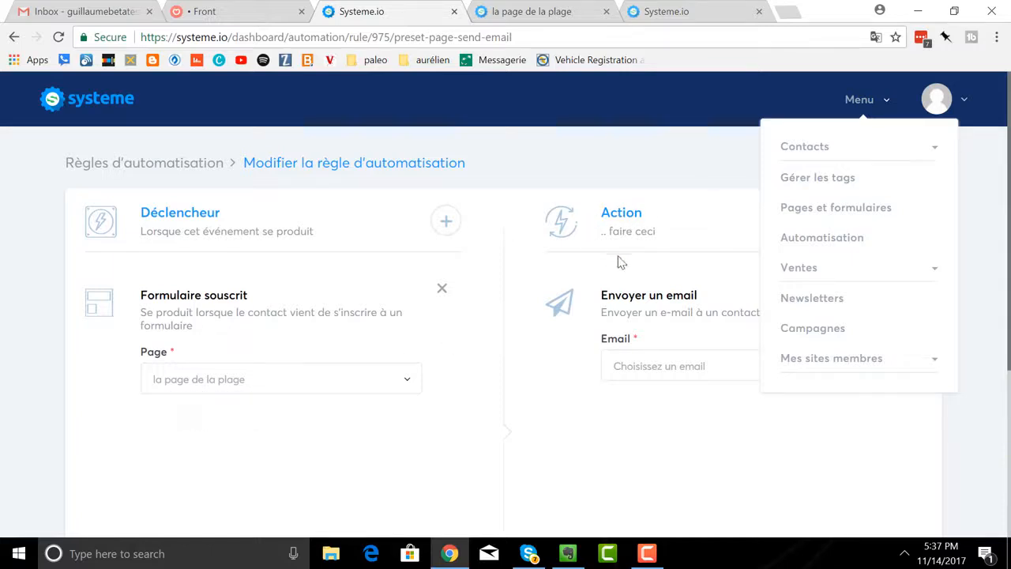
left_click(574, 385)
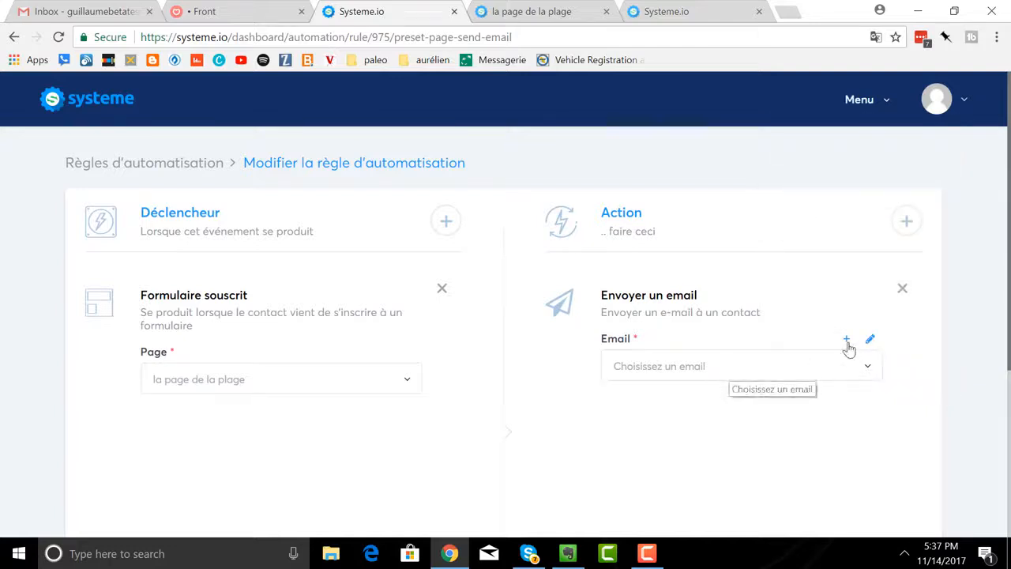
left_click(868, 369)
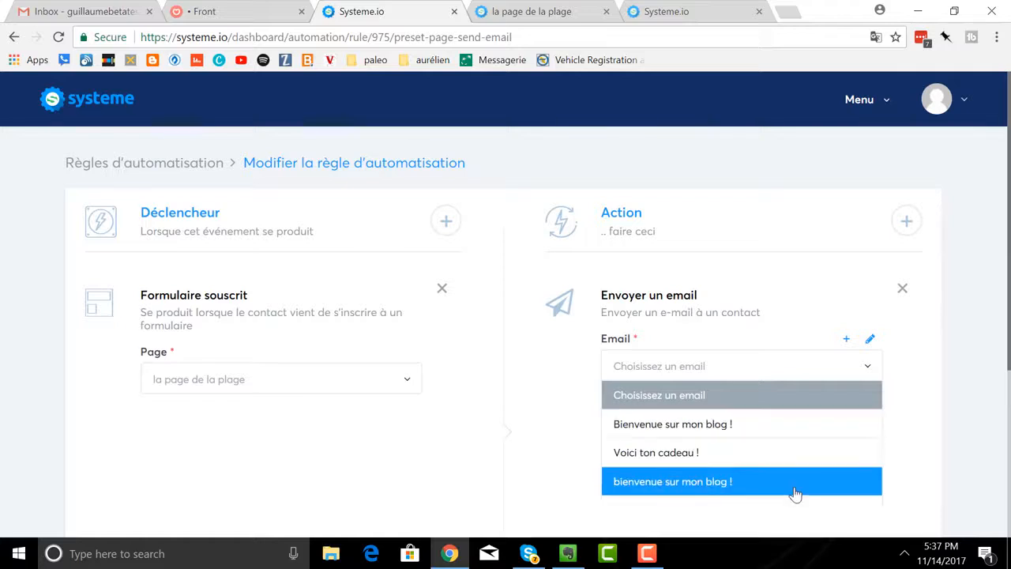
left_click(717, 376)
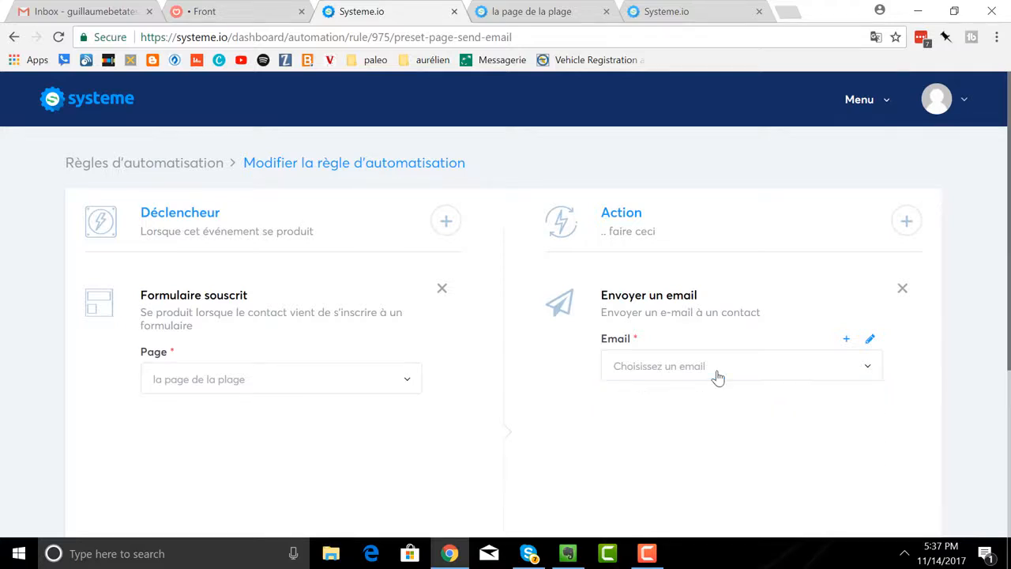
View the forms for creating and editing the rule's email, including sender settings and attachments, and close each one unchanged.
left_click(845, 341)
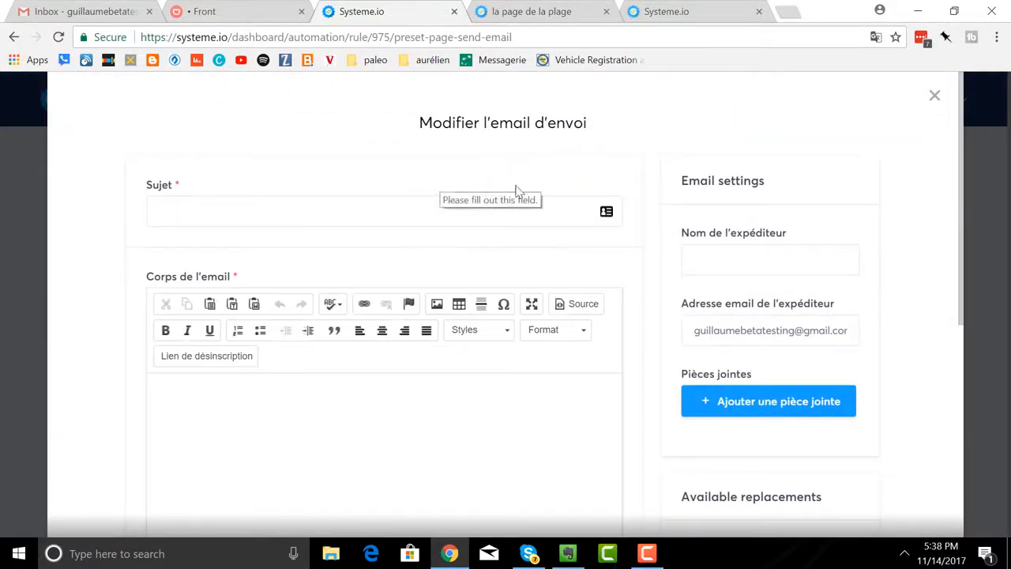
left_click(933, 96)
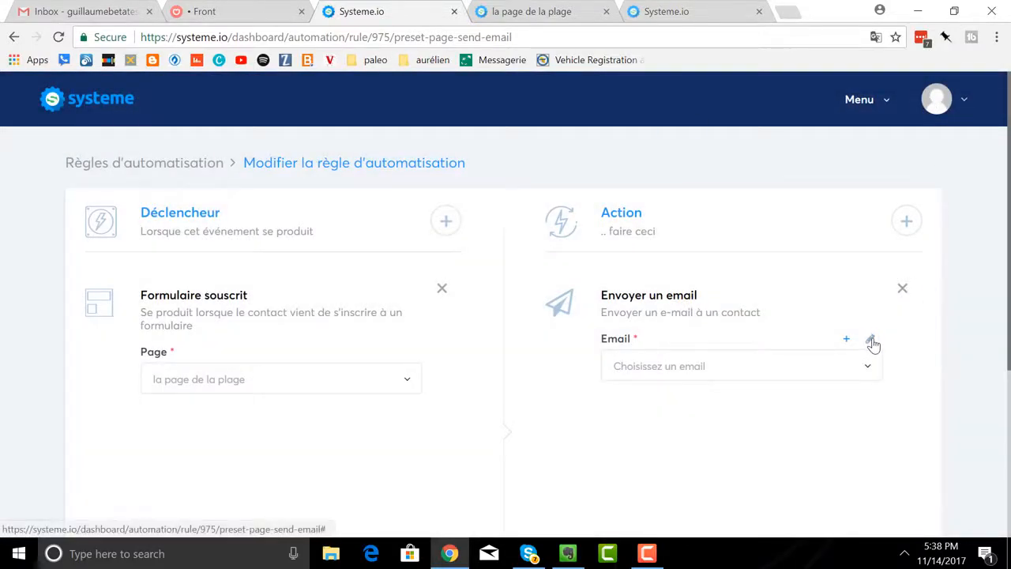
left_click(871, 341)
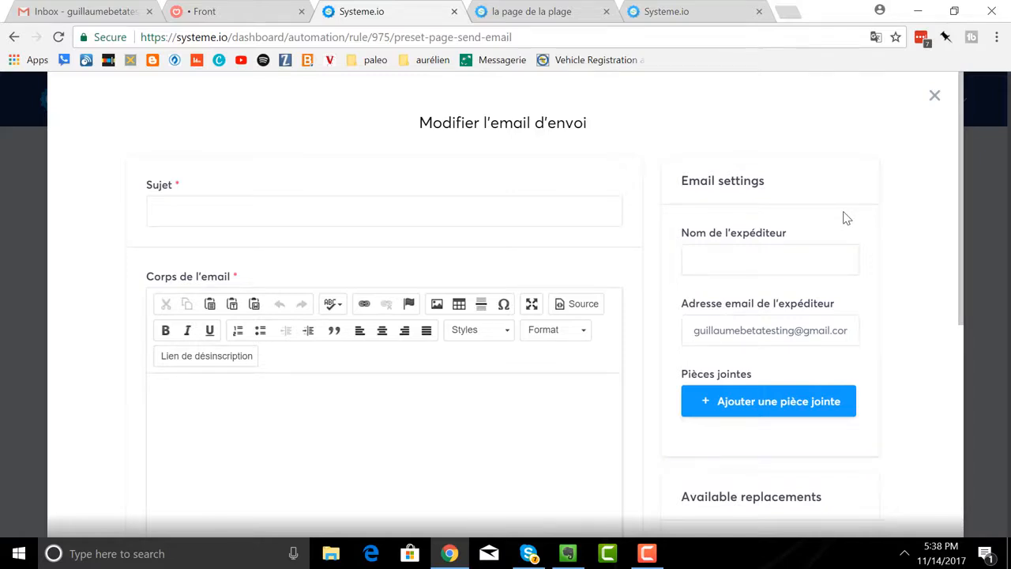
scroll(845, 217, "down", 1)
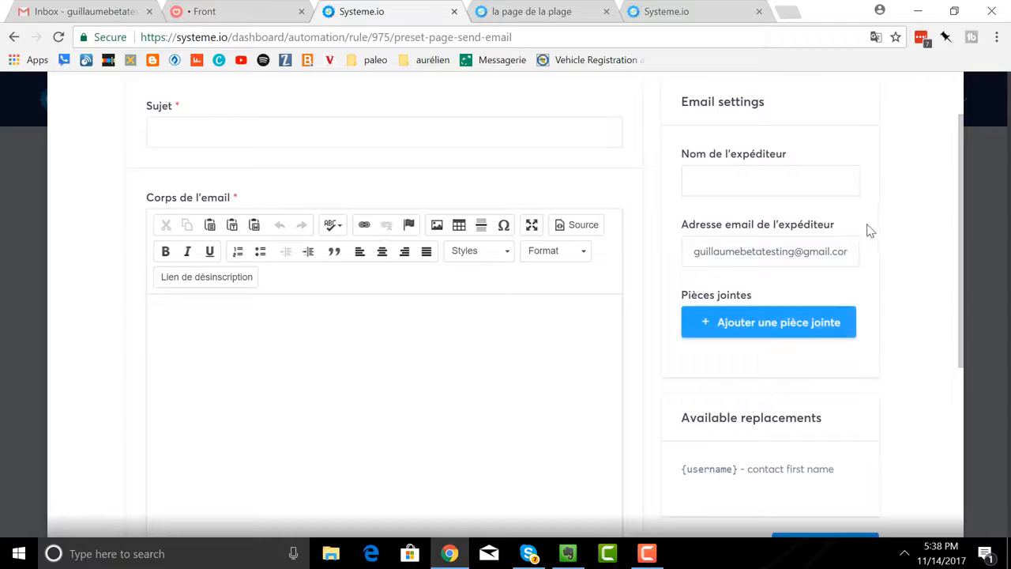
scroll(865, 227, "up", 1)
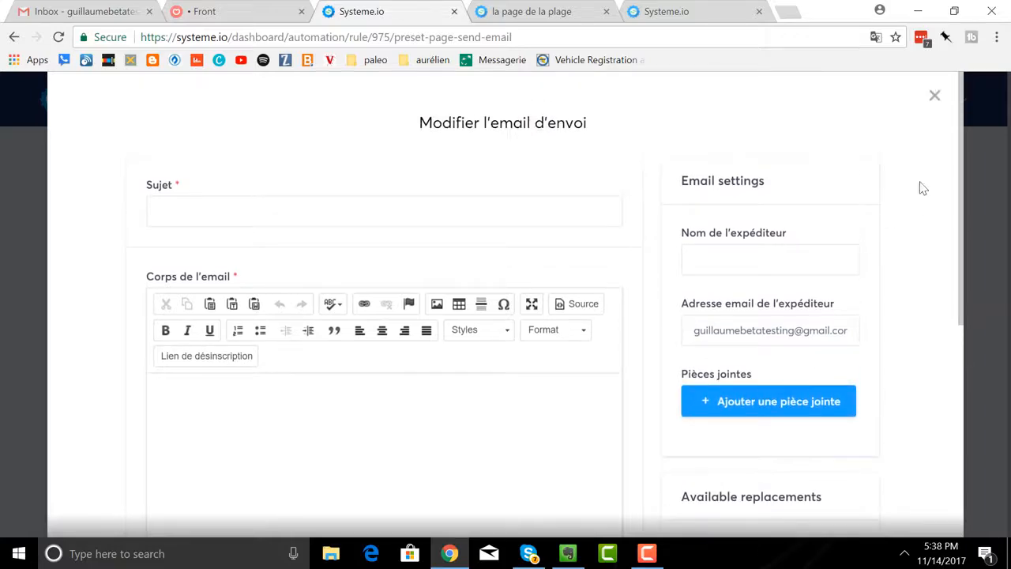
left_click(934, 96)
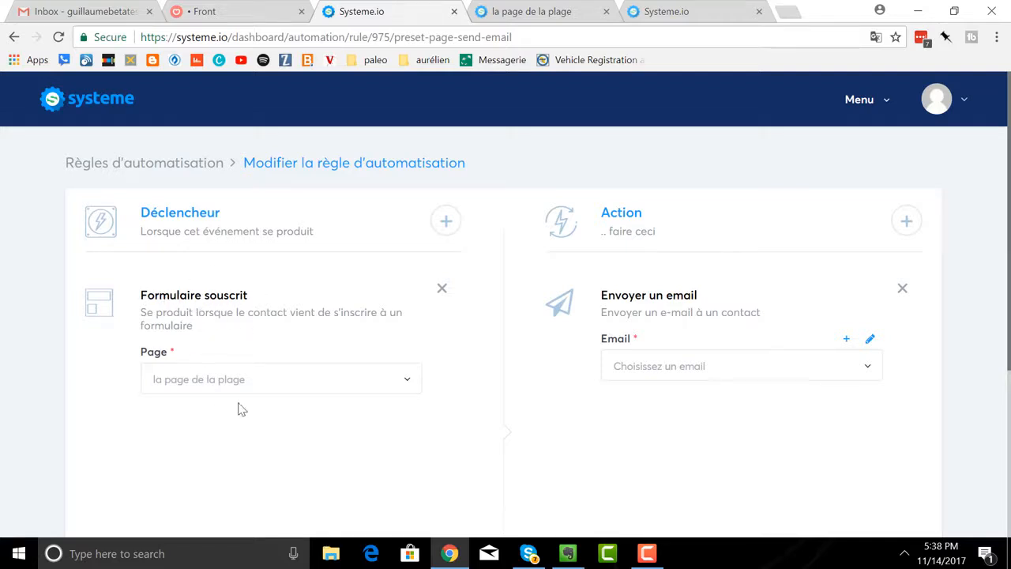
Choose "Voici ton cadeau !" as the email the automation rule sends, and save the rule.
left_click(866, 371)
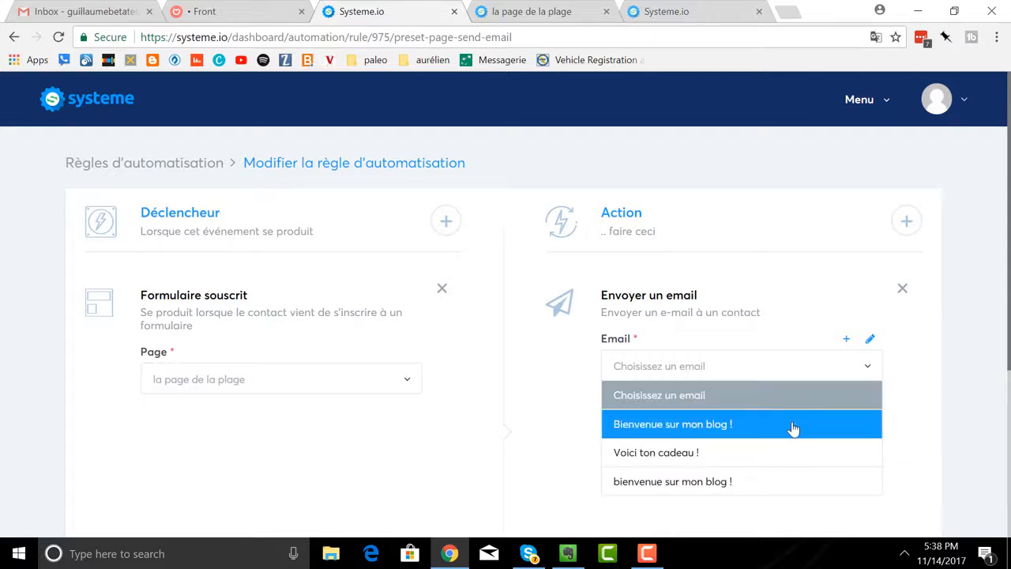
left_click(788, 452)
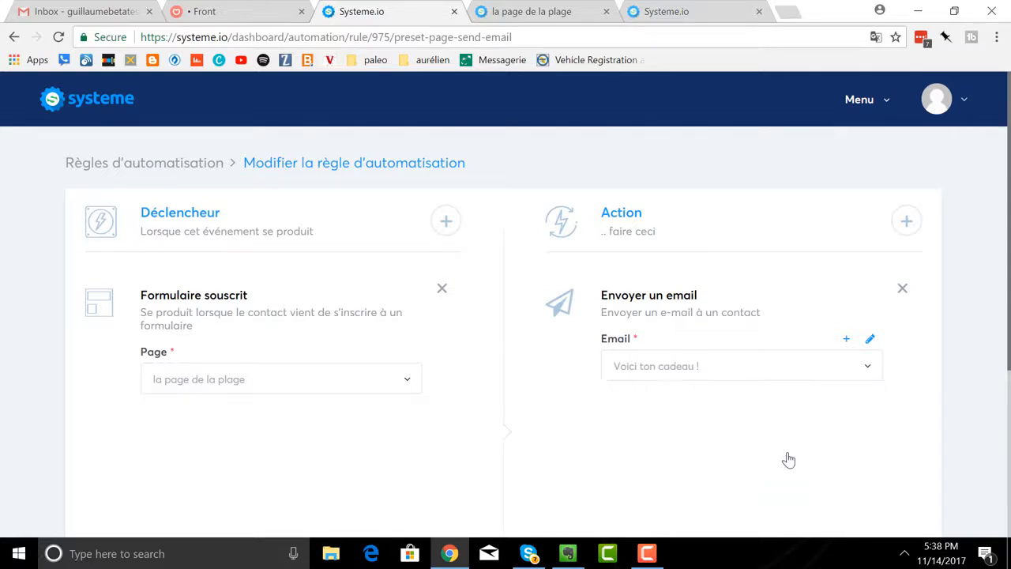
scroll(758, 343, "down", 3)
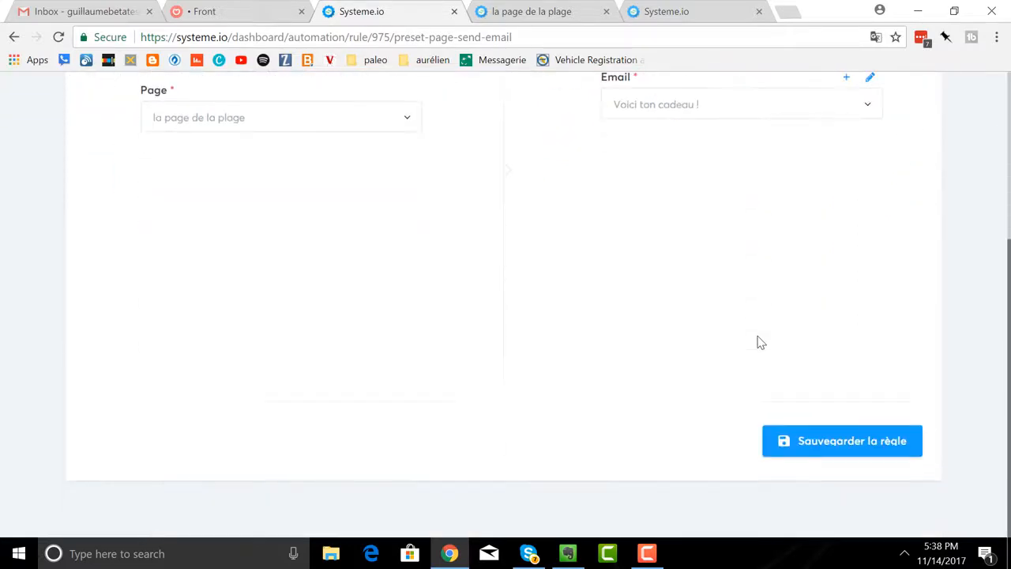
left_click(830, 450)
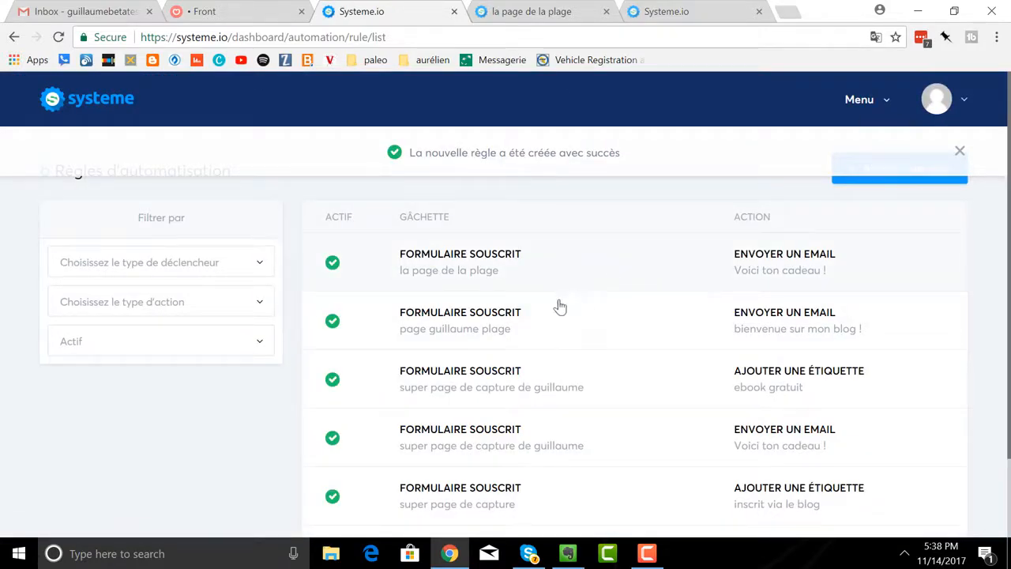
Go back to the list of capture pages and open the published "la page de la plage" from its URL.
left_click(866, 108)
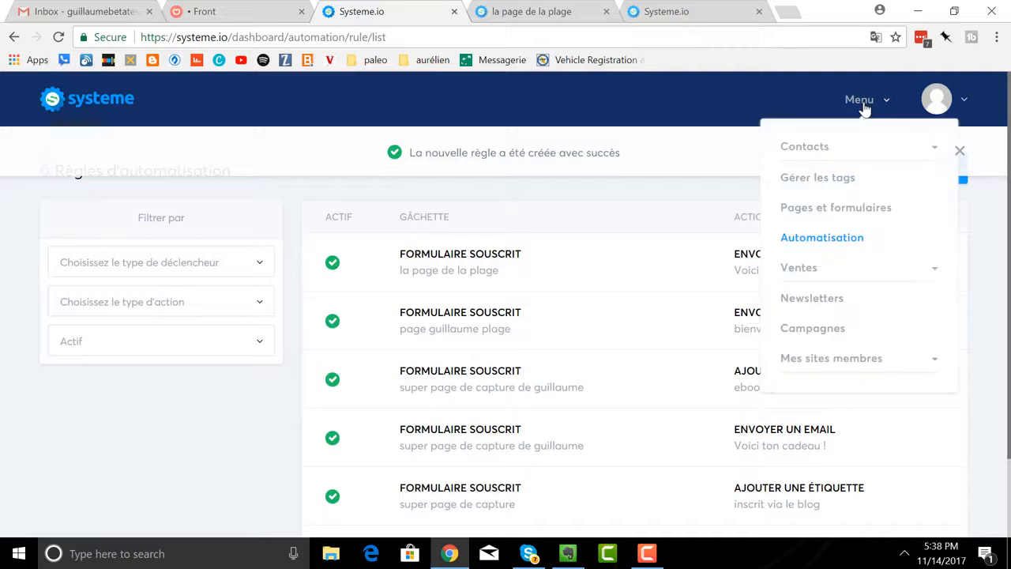
left_click(815, 212)
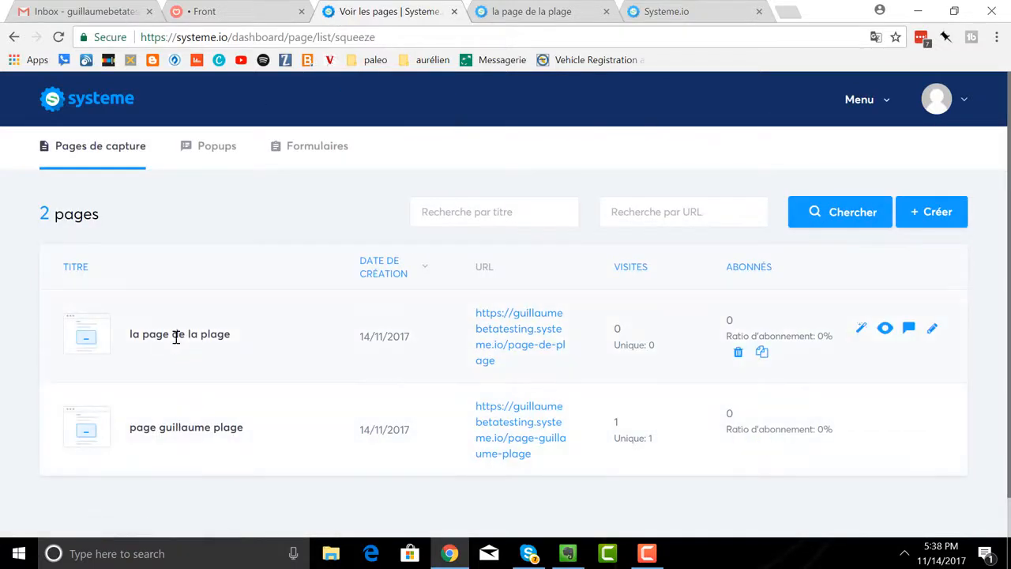
left_click(490, 337)
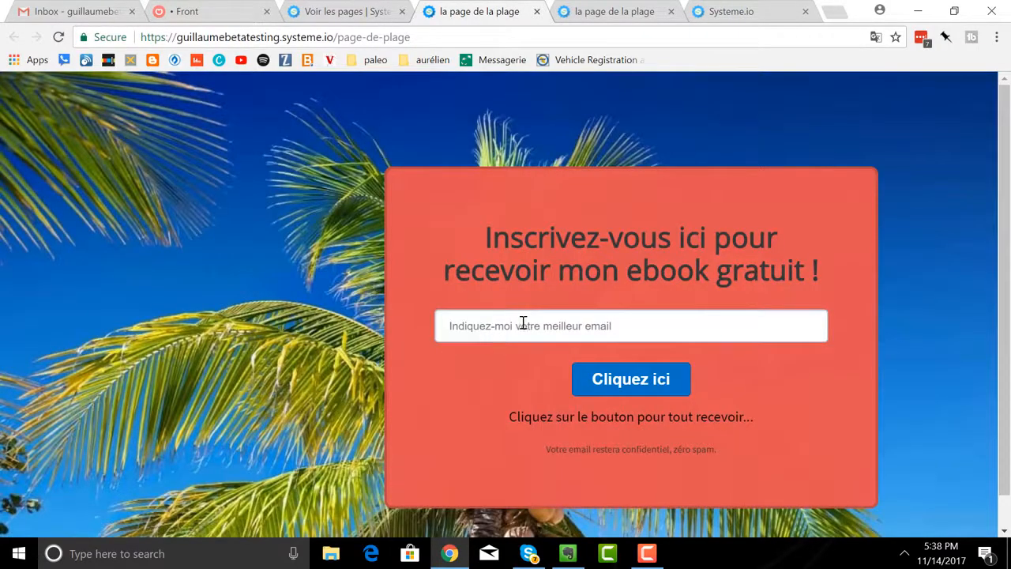
Enter a test email address in the capture page's form and submit the subscription.
left_click(523, 323)
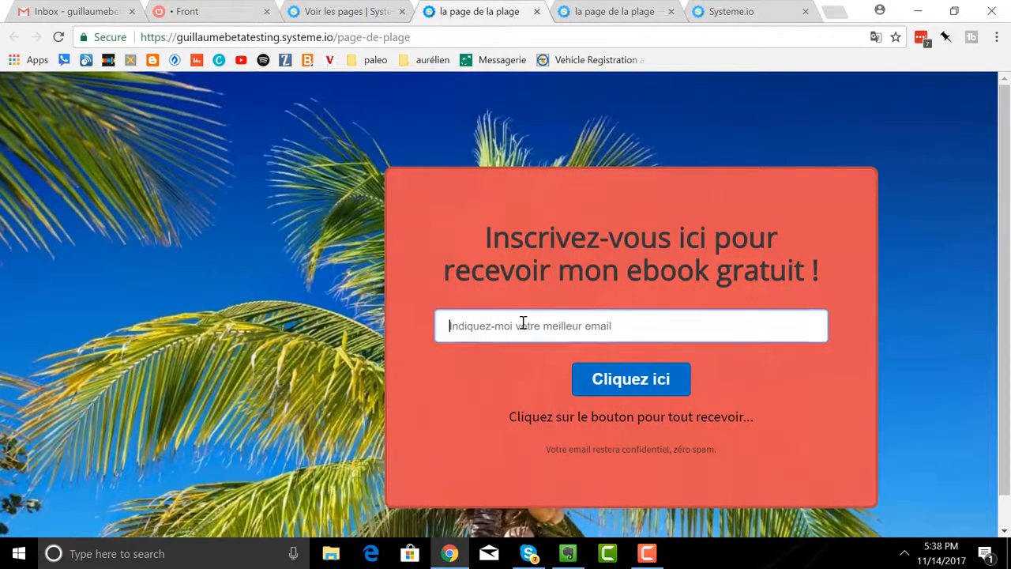
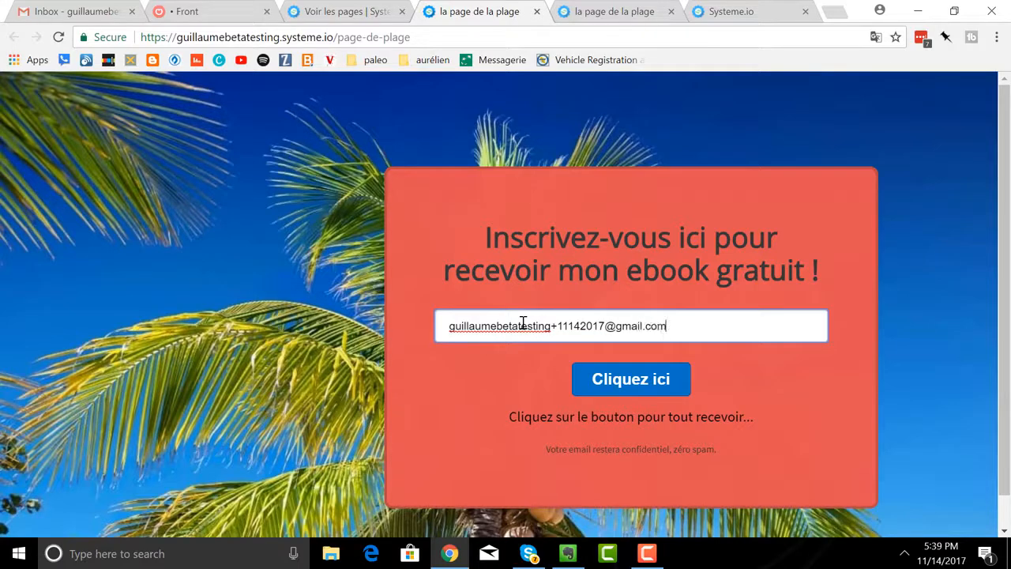
left_click(619, 380)
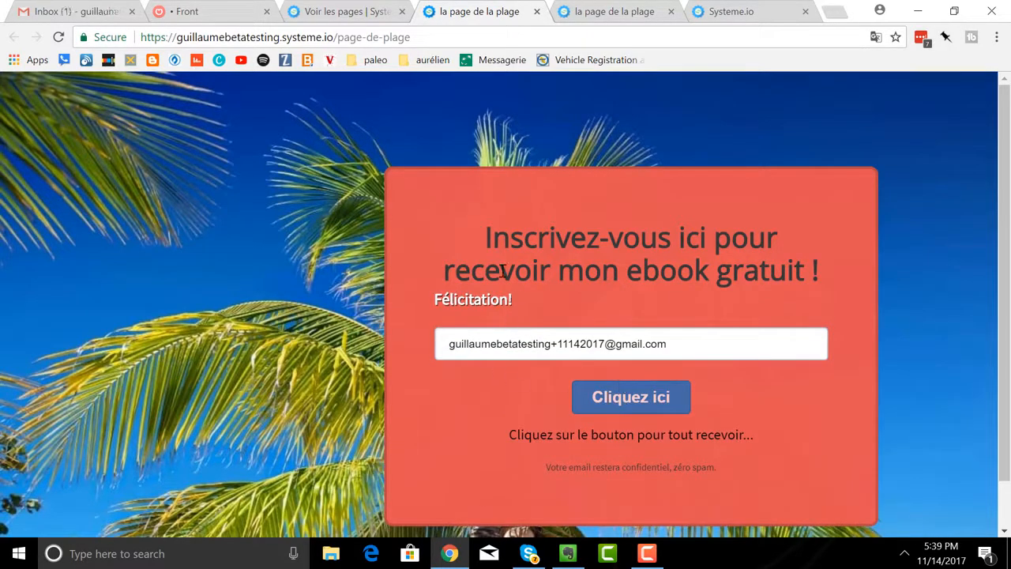
Switch to the Gmail inbox and read the "Voici ton cadeau !" email through to its end.
left_click(88, 16)
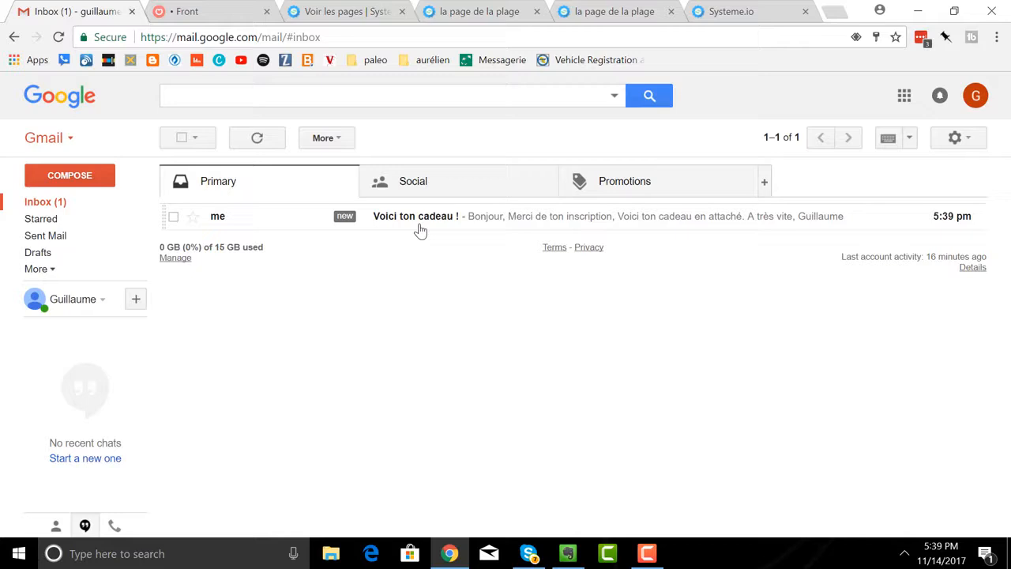
left_click(420, 222)
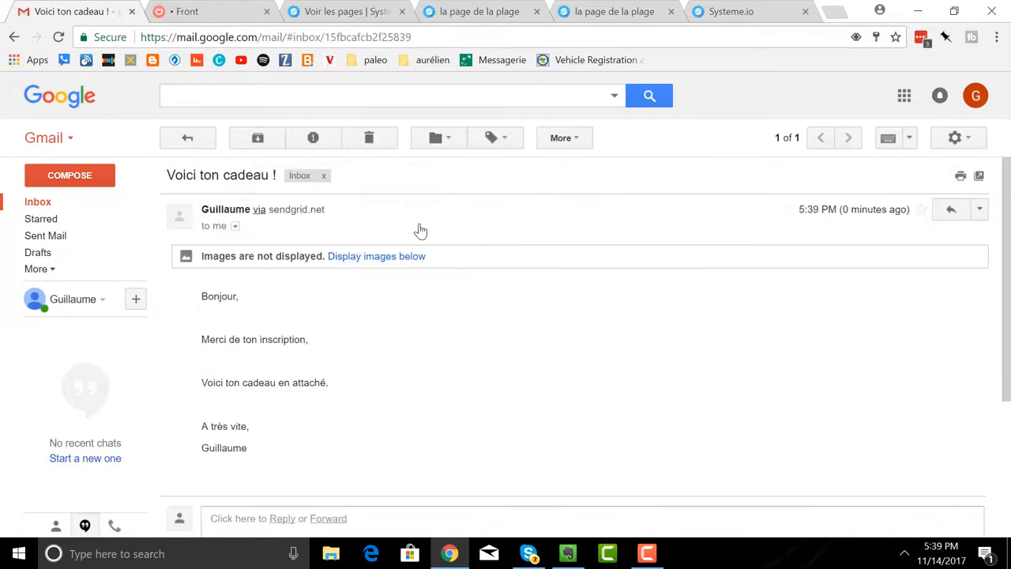
scroll(469, 219, "down", 2)
scroll(477, 224, "up", 2)
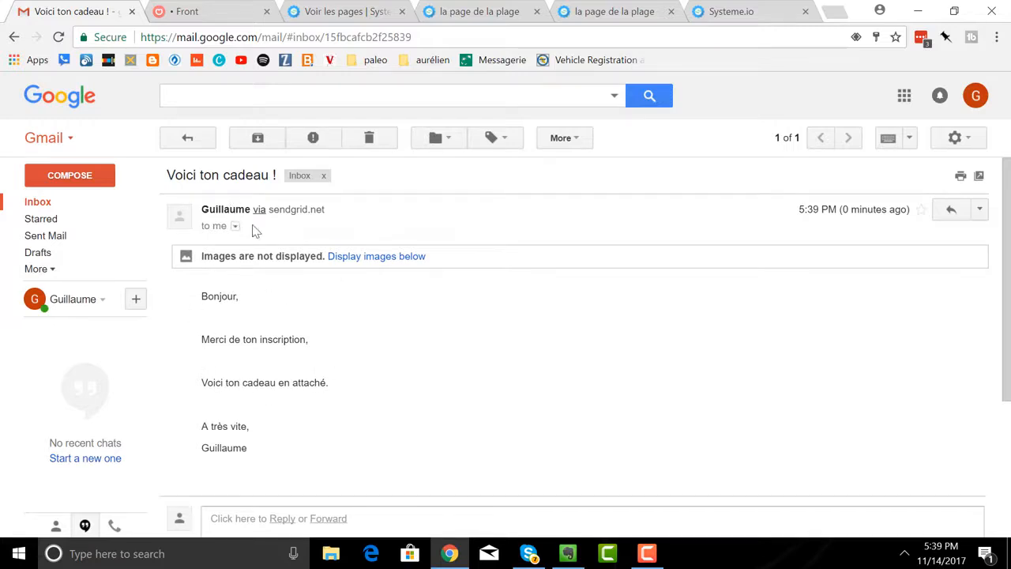
Return to Systeme.io, close the test page's tab, and open the newest contact's record from the list of all contacts.
left_click(352, 14)
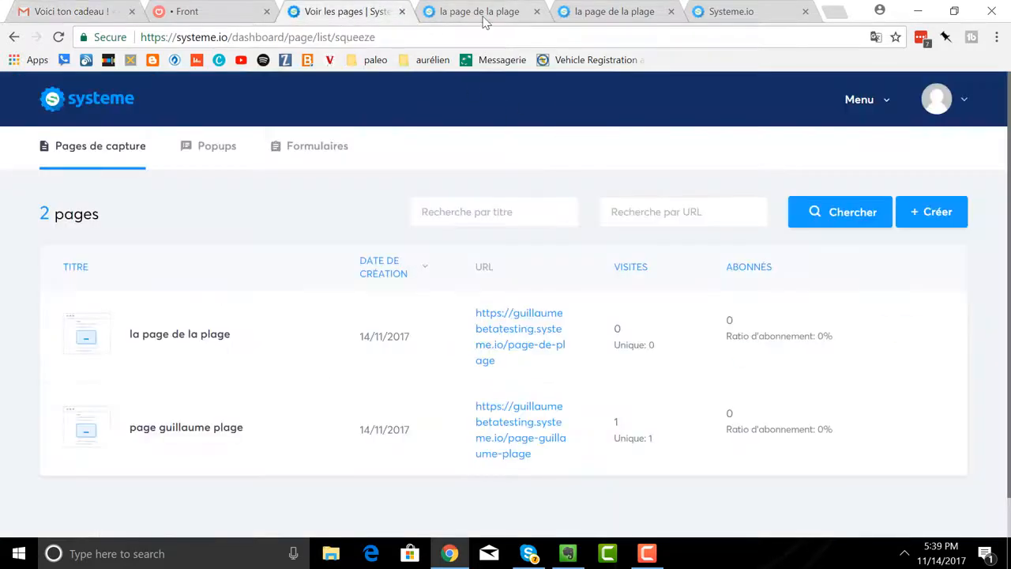
left_click(537, 12)
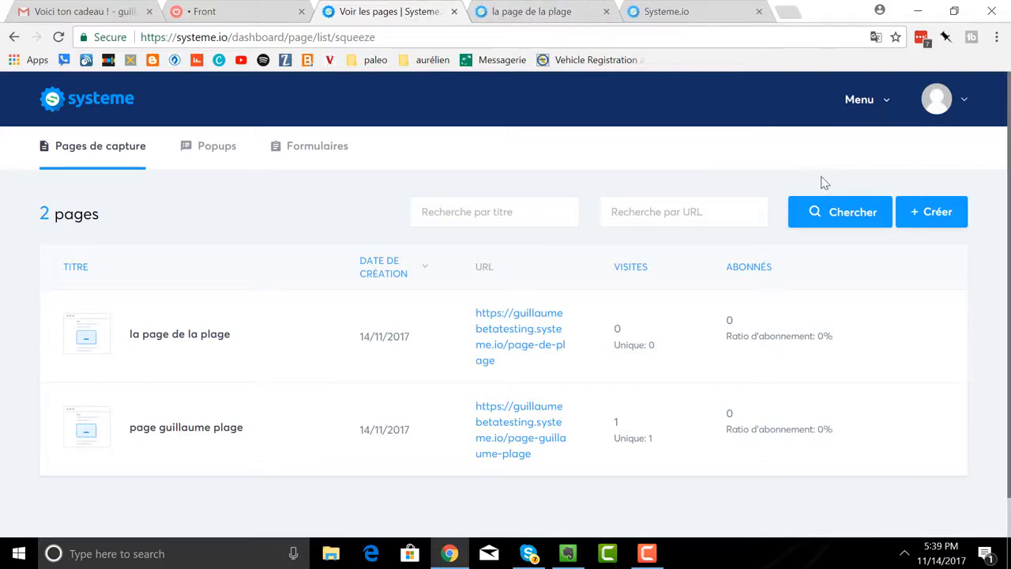
left_click(865, 103)
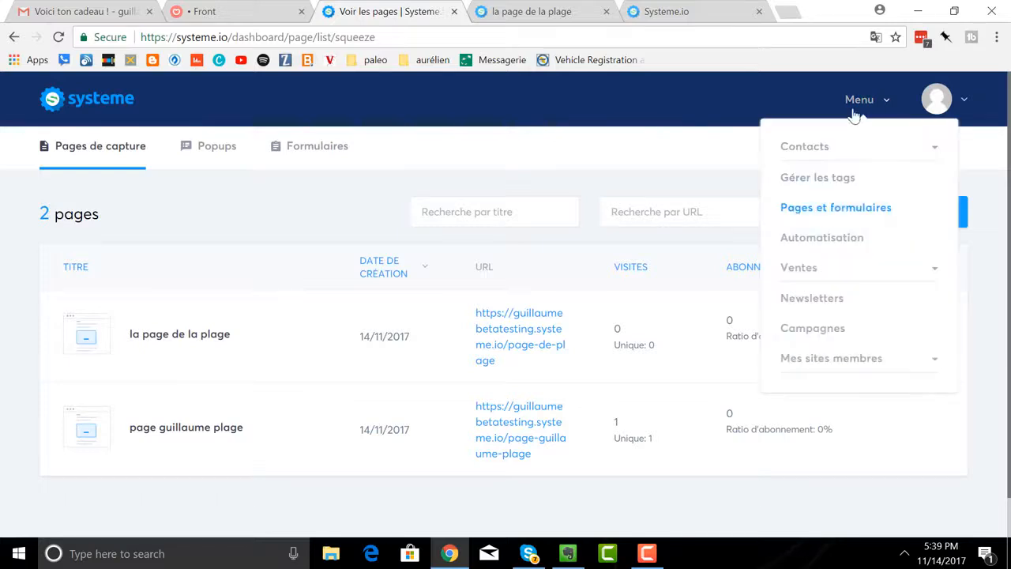
left_click(823, 155)
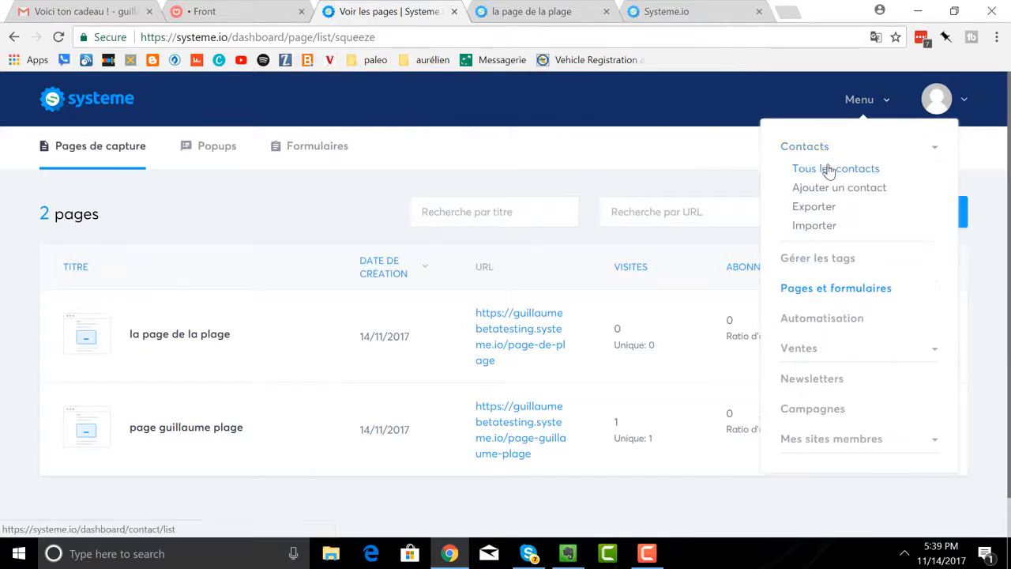
left_click(826, 168)
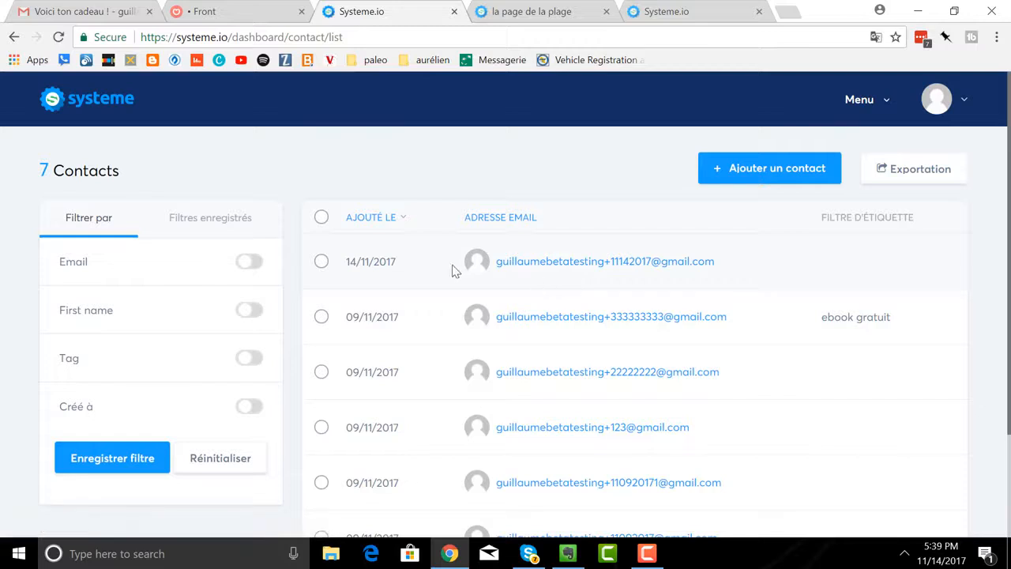
left_click(321, 263)
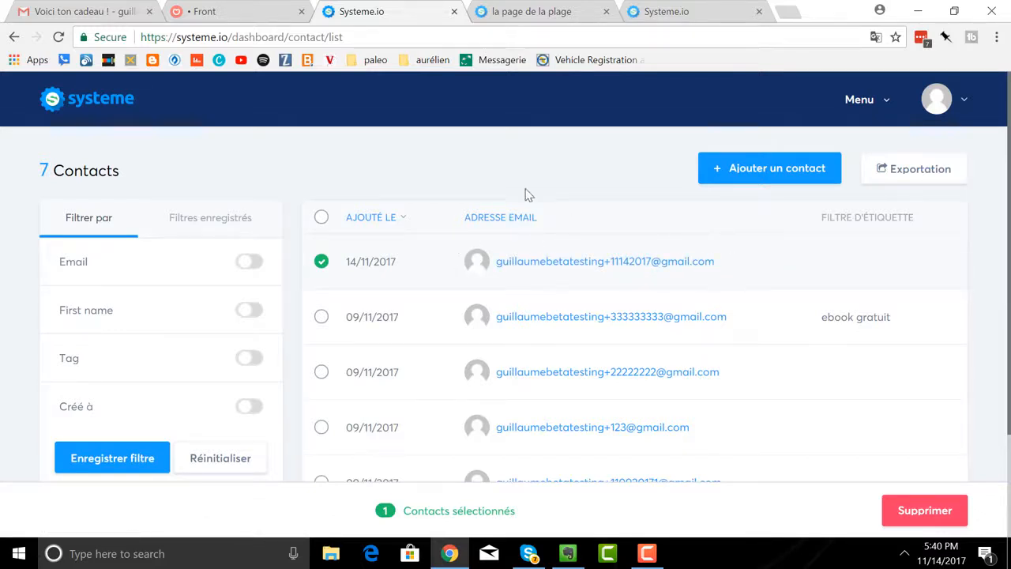
left_click(571, 274)
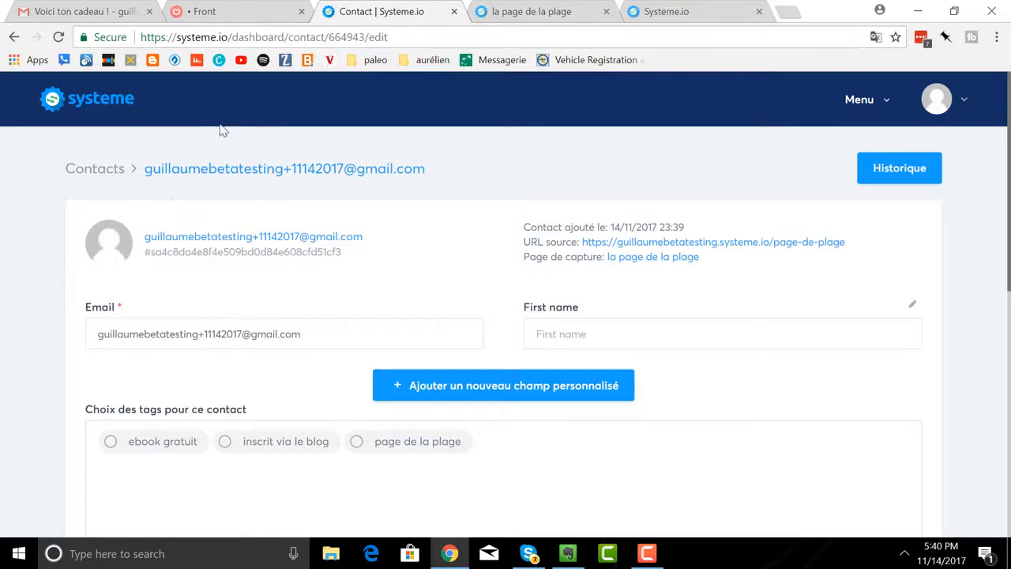
Switch to the open tab of the published "la page de la plage" to view it again.
left_click(506, 15)
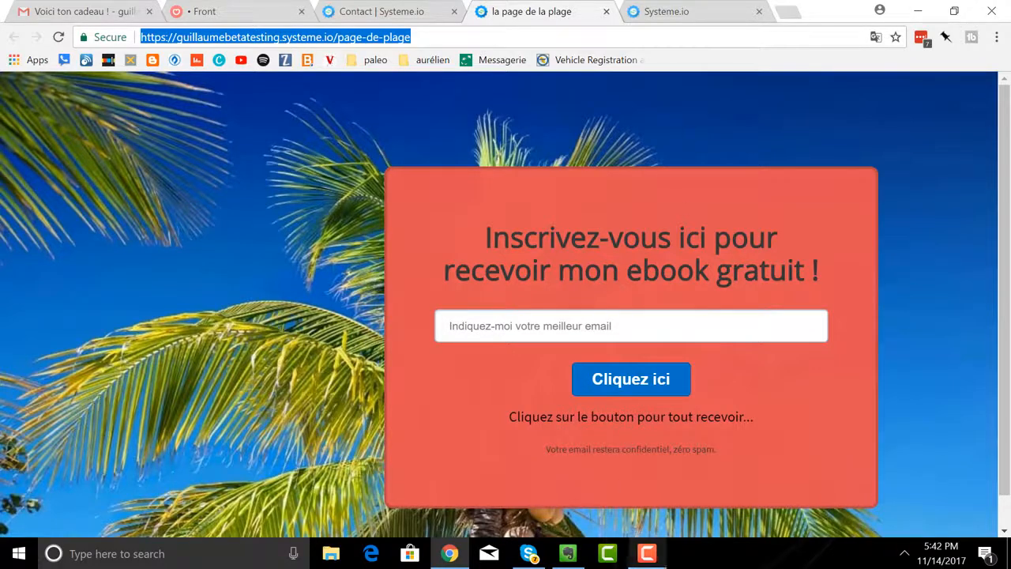
left_click(646, 553)
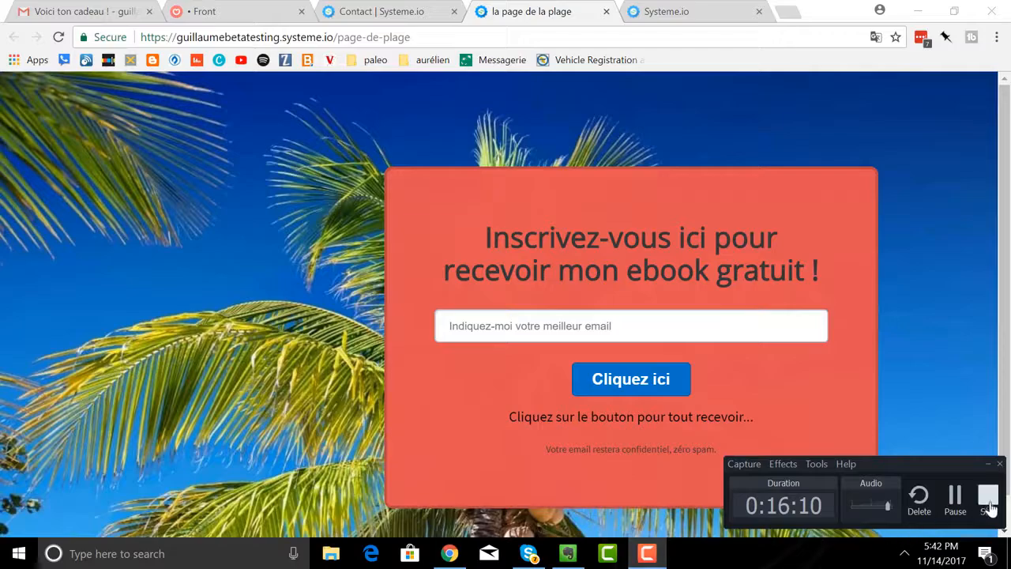